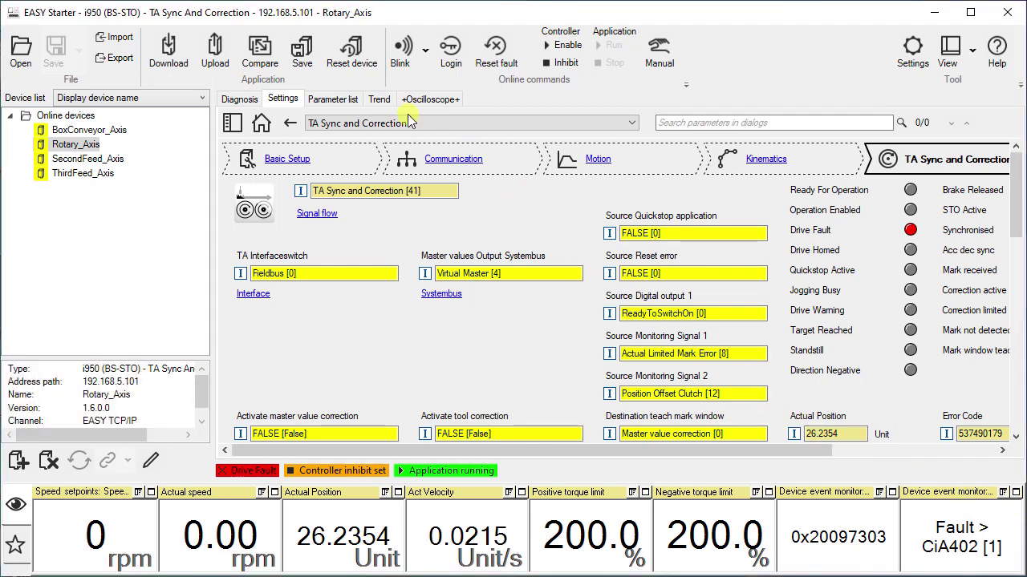
Step: Switch to the Rotary_Axis Diagnosis tab to view its live diagnostic values
click(244, 101)
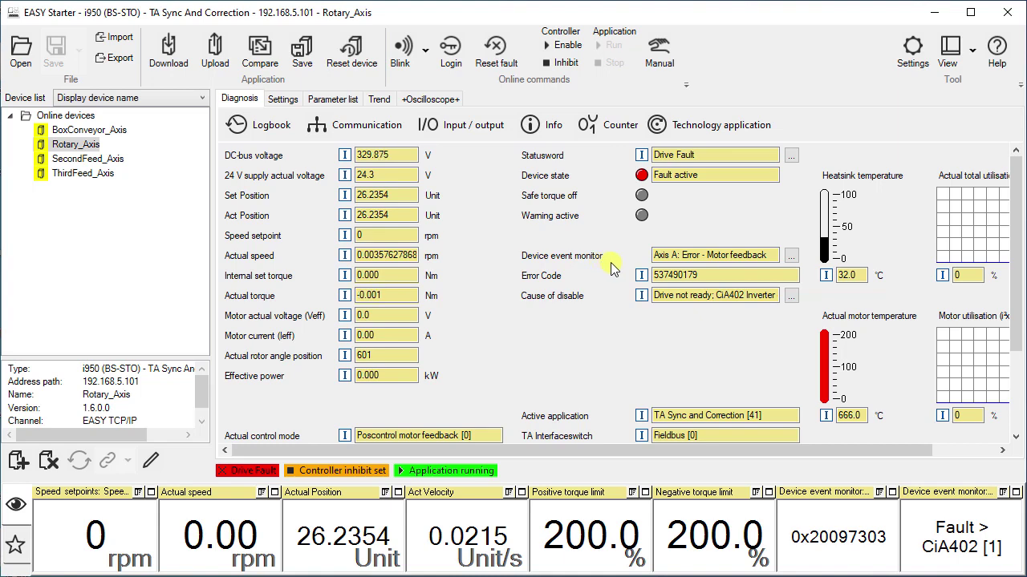
Step: Open the Motor feedback error details and mark the parts of event number 0x20097303
click(791, 256)
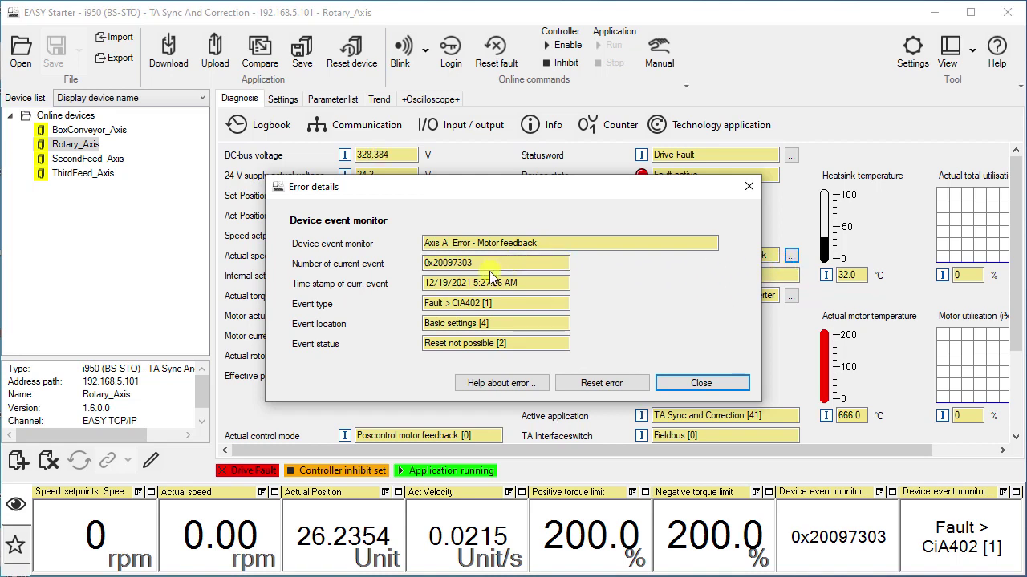
click(432, 265)
drag(432, 265, 417, 265)
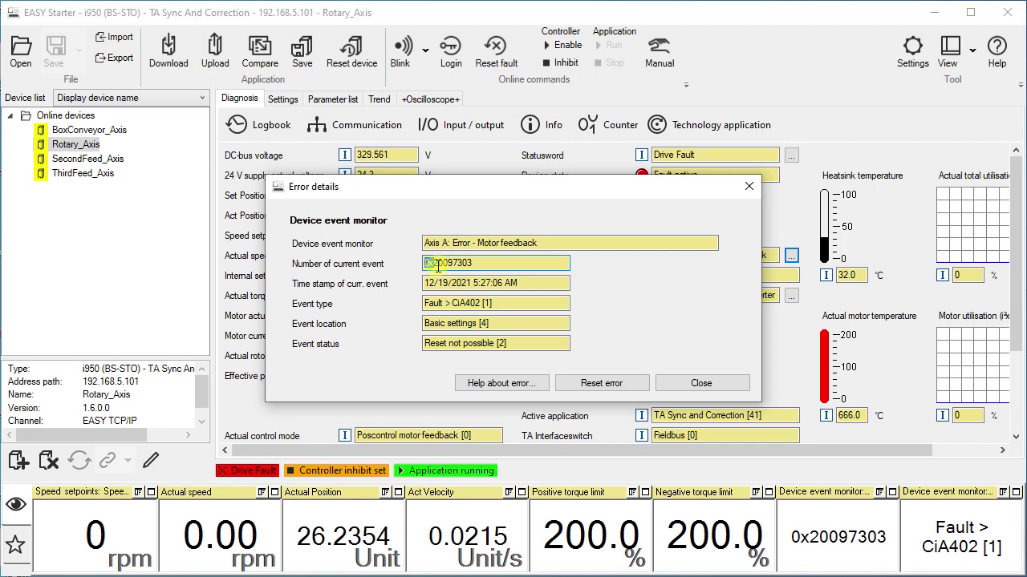
drag(452, 263, 433, 263)
mouse_move(464, 263)
mouse_down()
mouse_move(473, 262)
mouse_move(452, 263)
mouse_up()
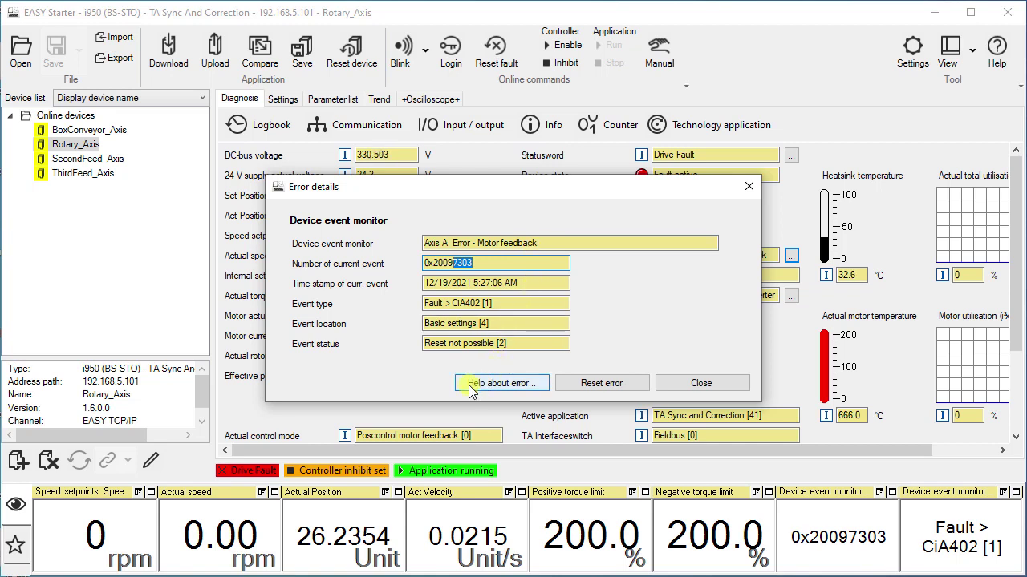
Step: Look up parameter 0x2C45 for error 0x7303 in Lenze Help, copy its address, and close help
click(533, 388)
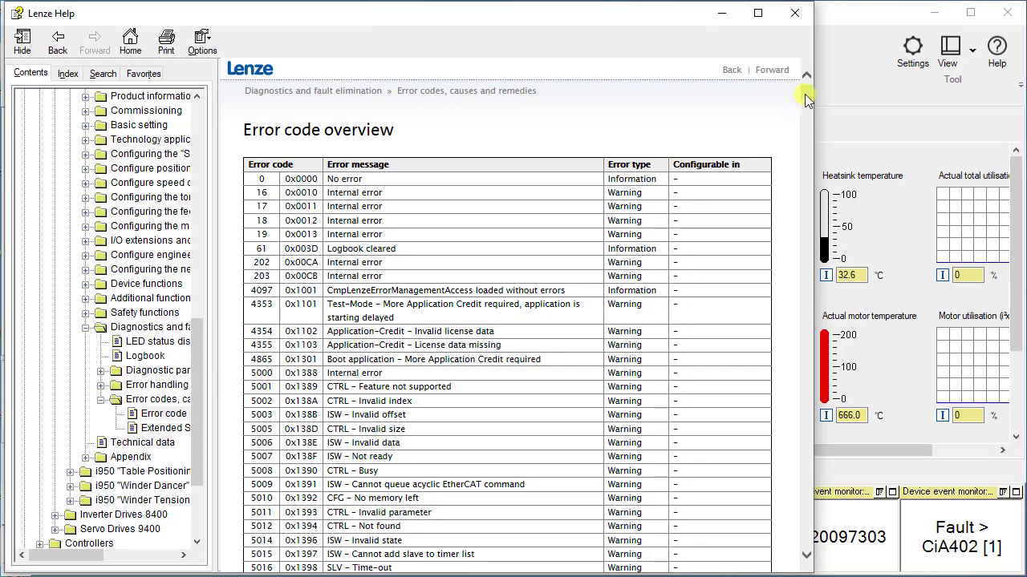
mouse_move(804, 94)
mouse_down()
mouse_move(815, 176)
mouse_move(809, 481)
mouse_up()
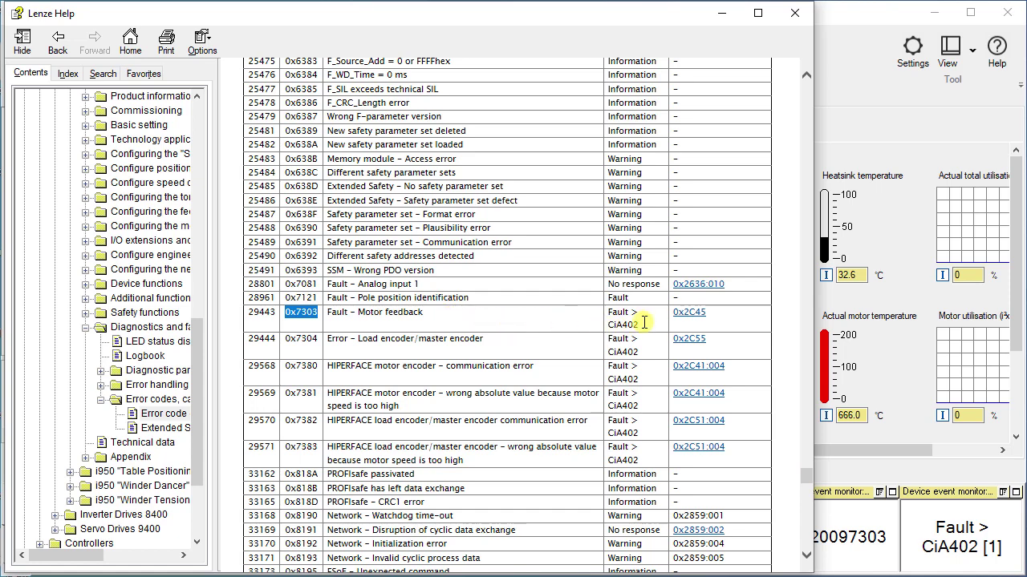
click(701, 320)
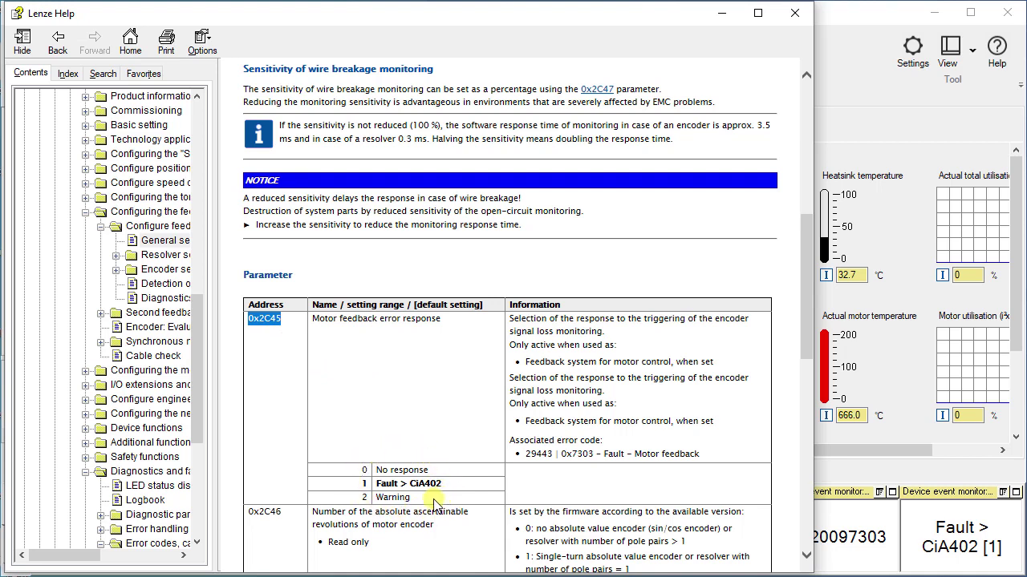
right_click(272, 321)
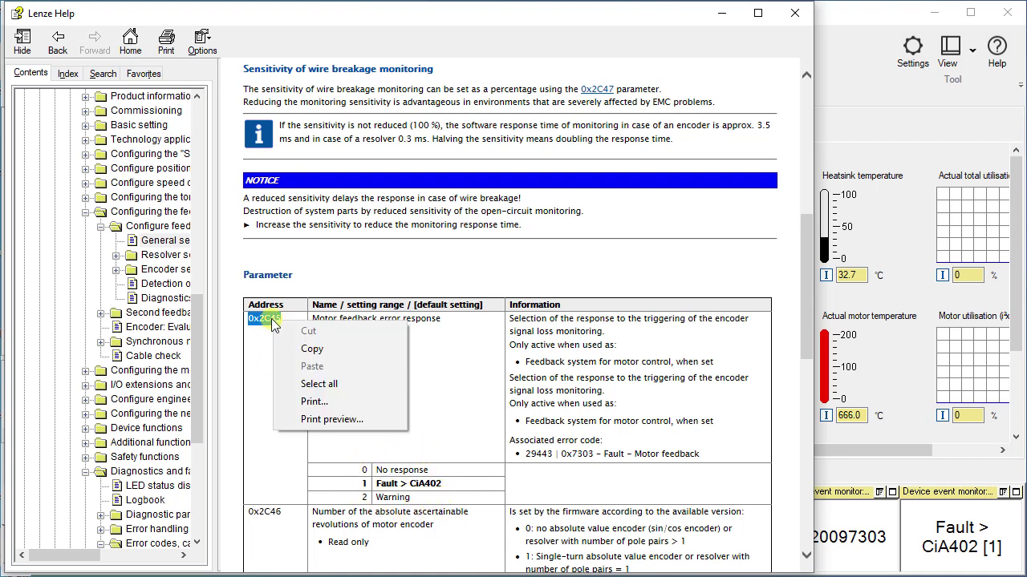
click(303, 352)
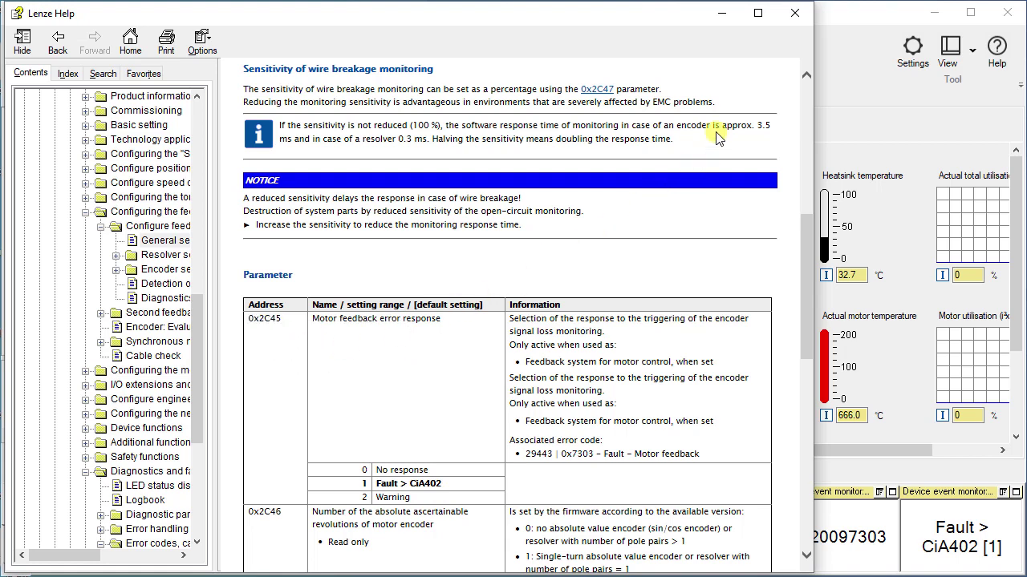
click(796, 13)
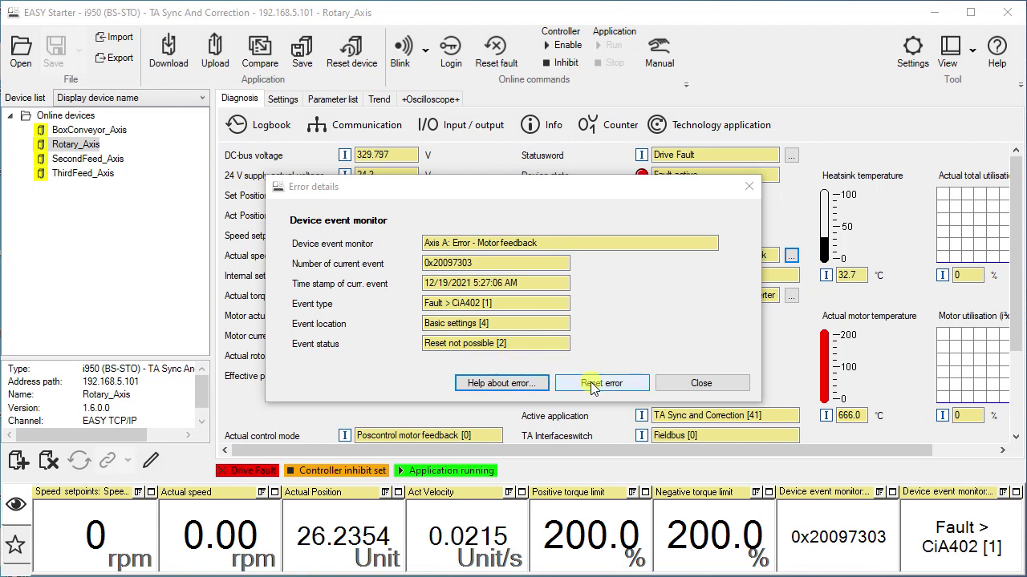
Step: Try resetting the Motor feedback error, which cannot be reset, and close the Error details dialog
click(614, 387)
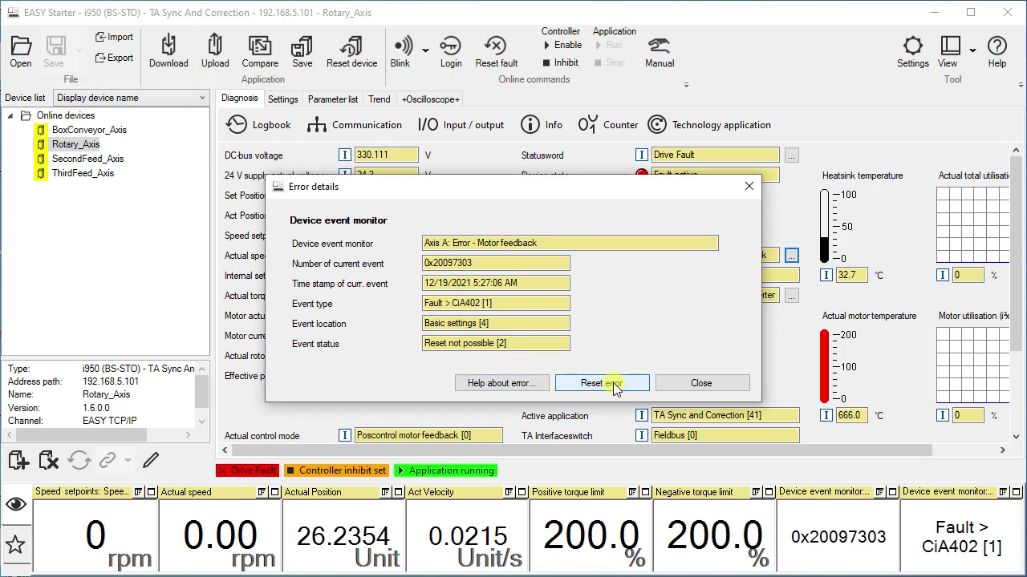
click(614, 388)
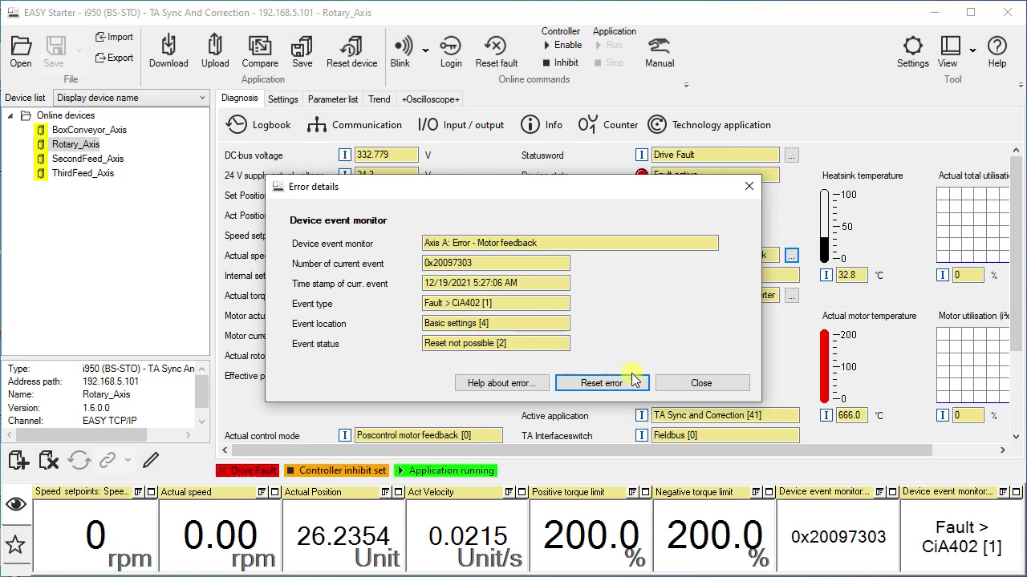
click(692, 386)
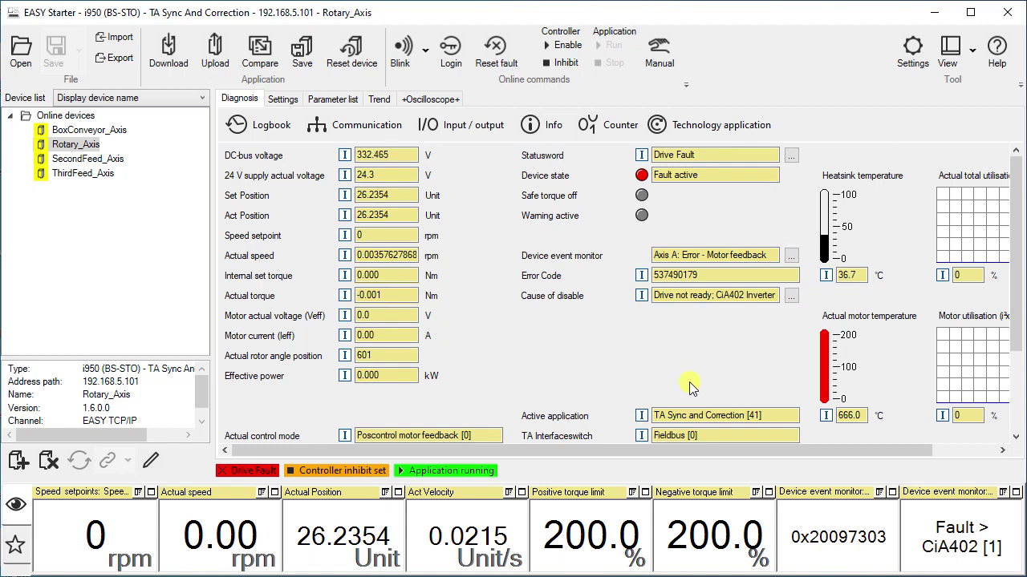
Step: Search the Settings for 0x2C45 and jump to the Motor feedb. error response parameter
click(282, 101)
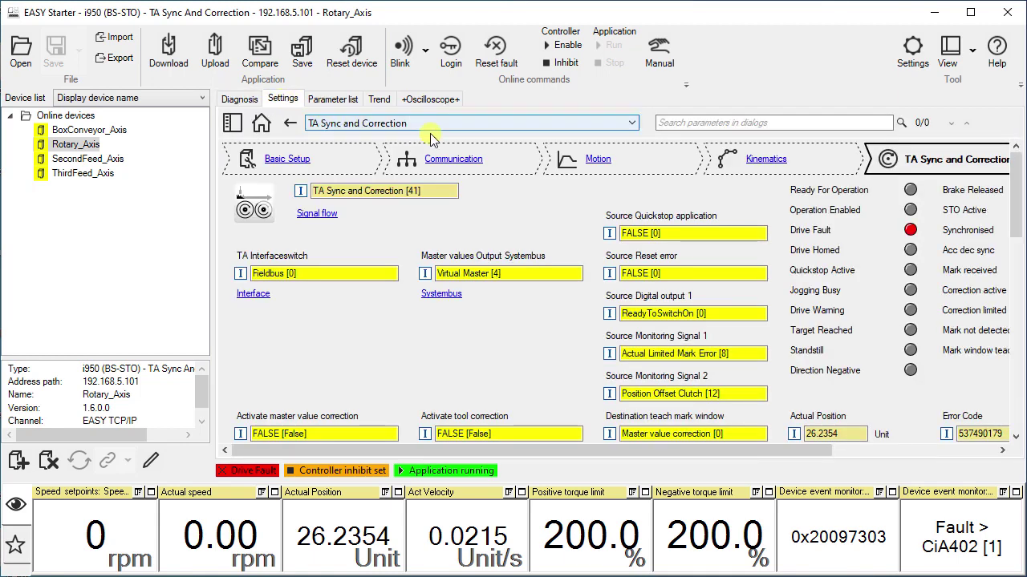
click(633, 125)
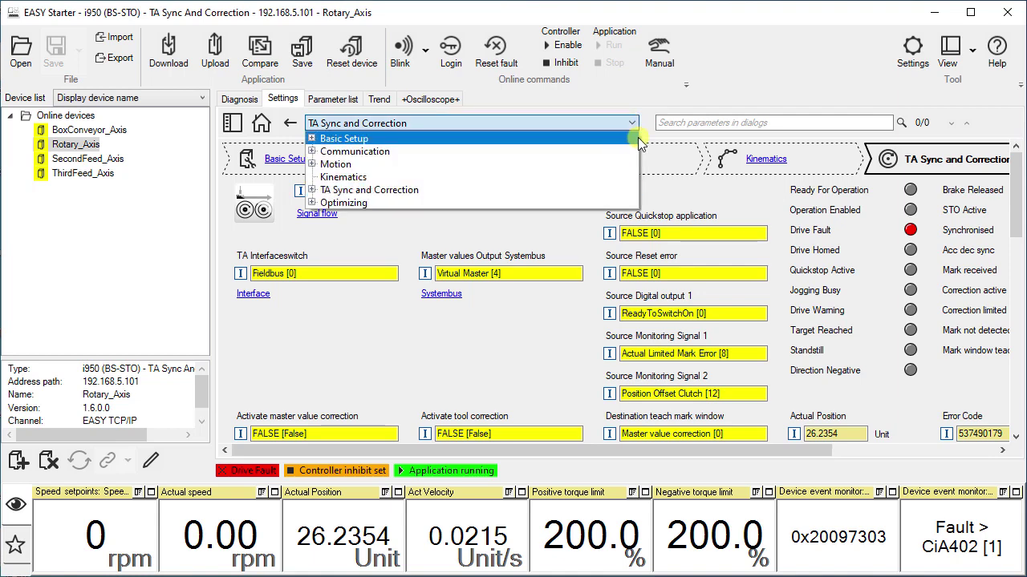
click(676, 123)
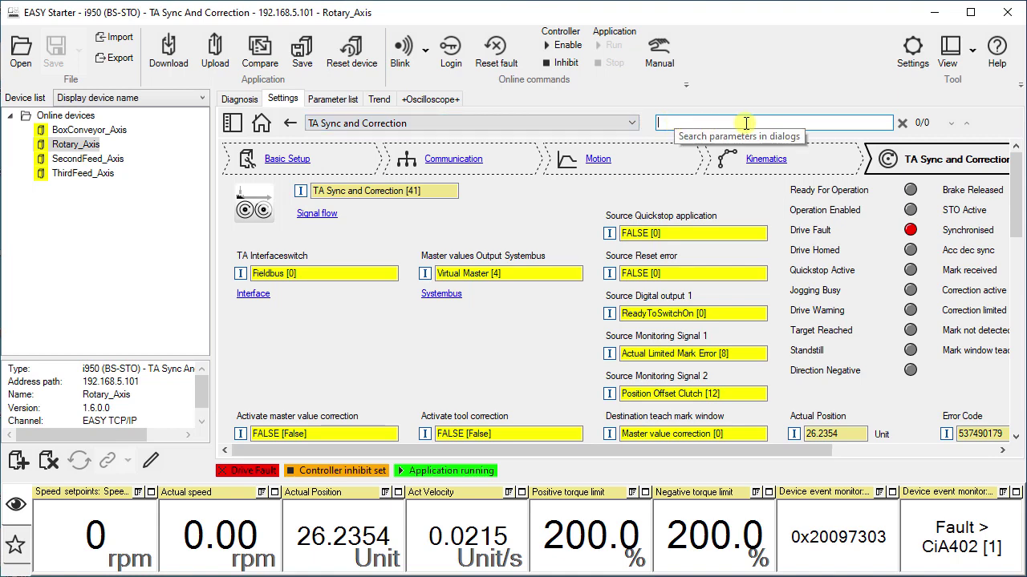
text(0x2C45)
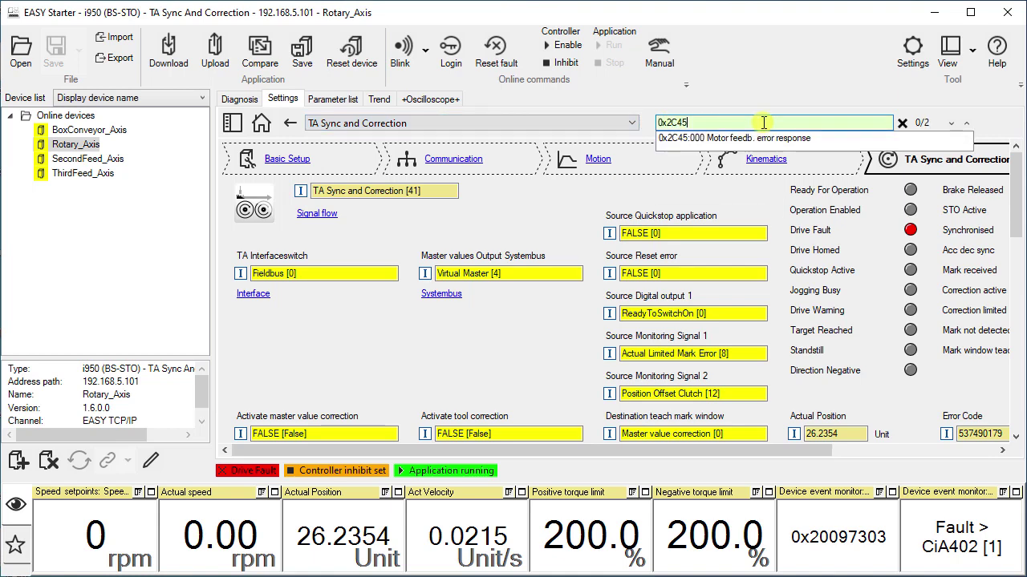
click(767, 139)
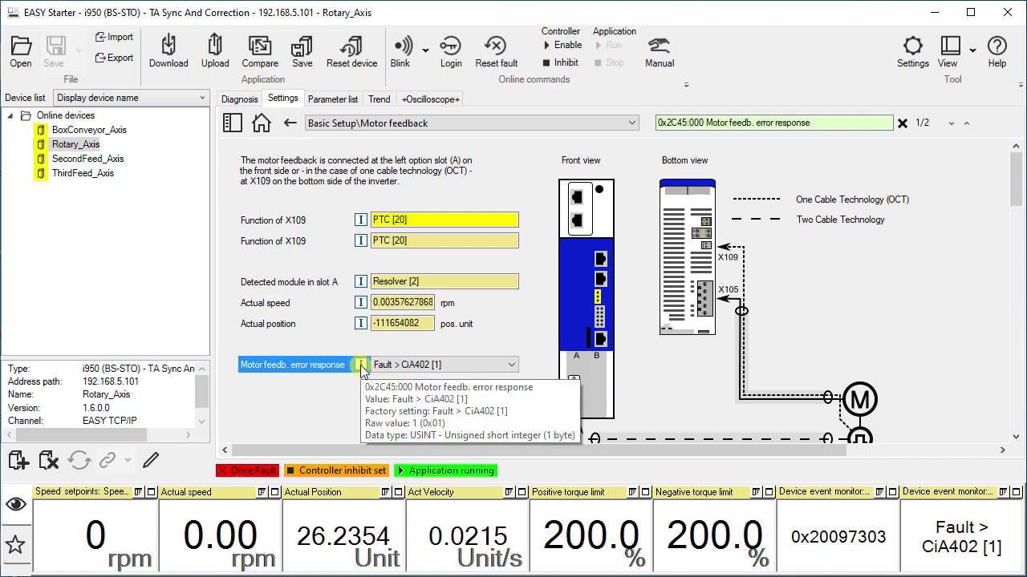
Step: Leave Motor feedb. error response unchanged at Fault > CiA402 and go back to Diagnosis
click(513, 366)
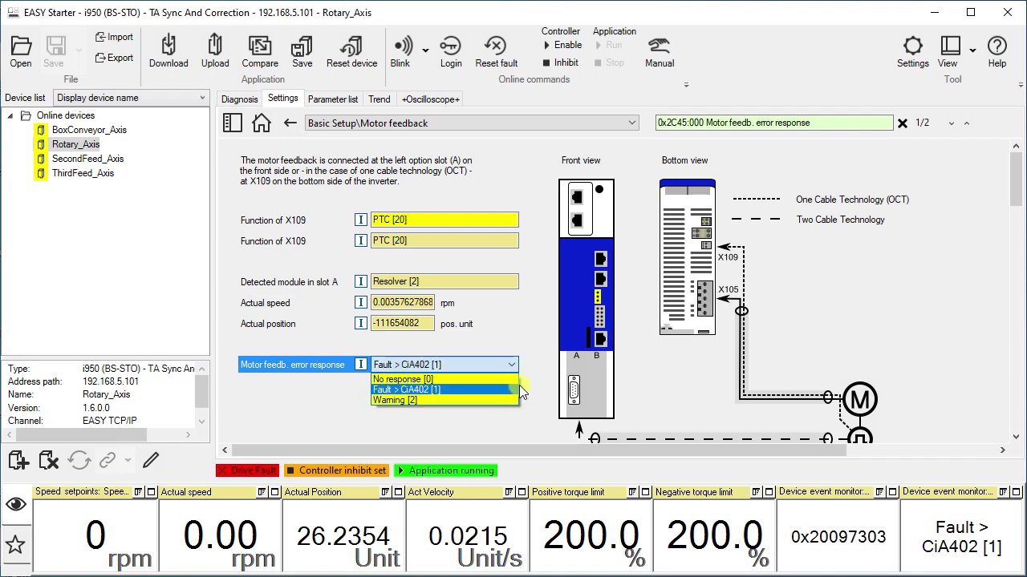
click(525, 366)
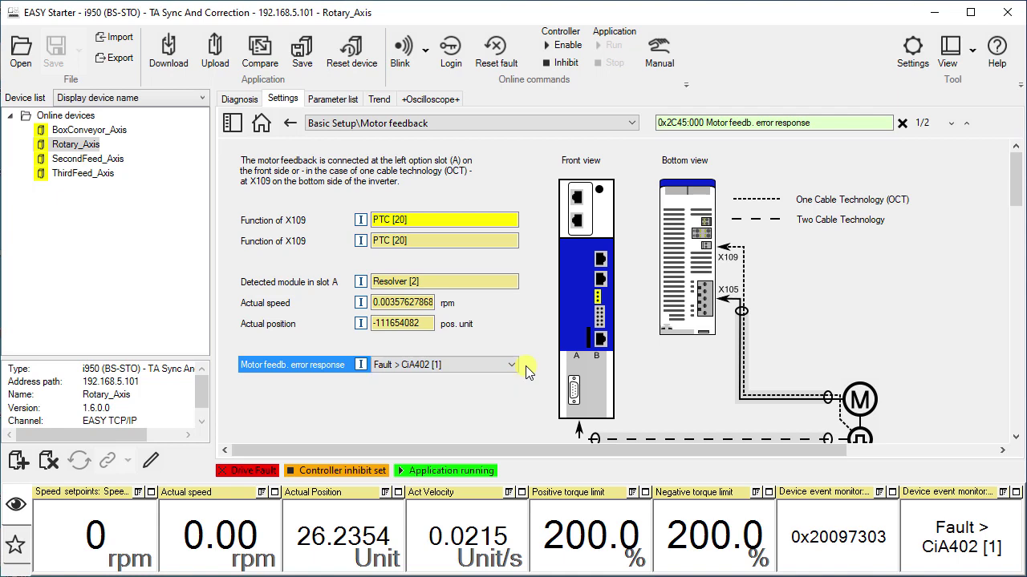
click(240, 100)
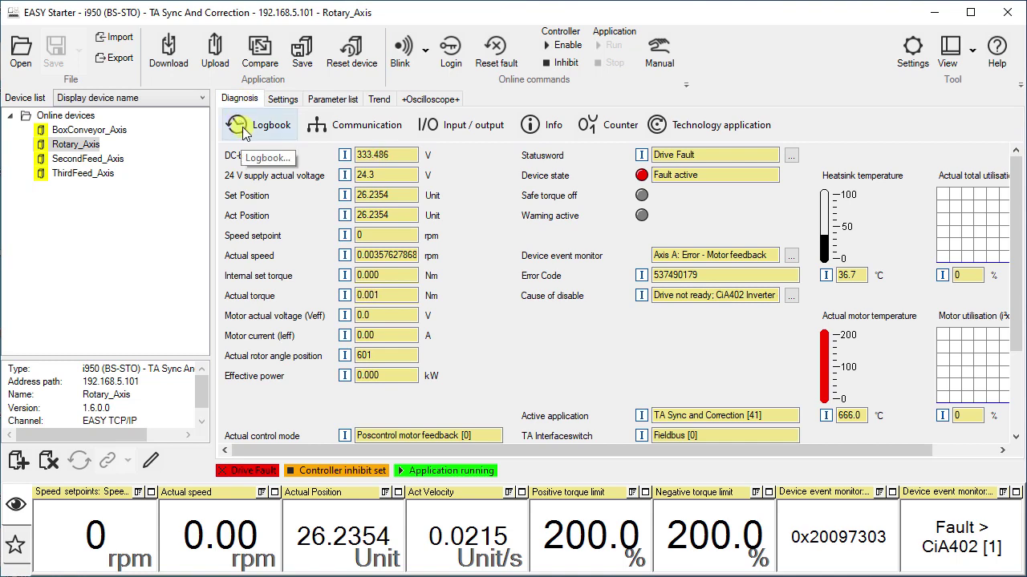
Step: Open the Rotary_Axis logbook and reload its entries from the drive
click(244, 133)
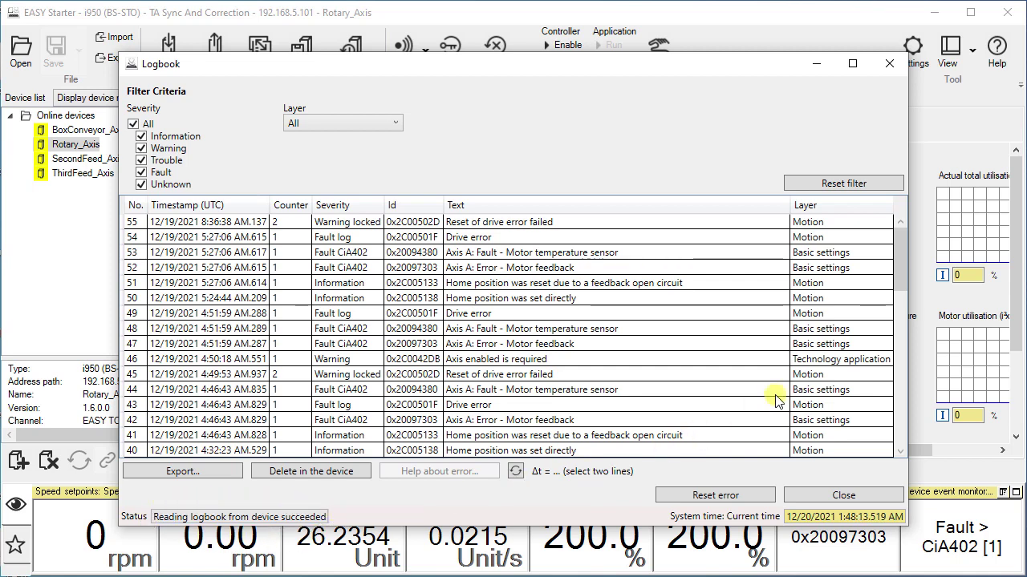
mouse_move(898, 266)
mouse_down()
mouse_move(918, 429)
mouse_move(894, 249)
mouse_up()
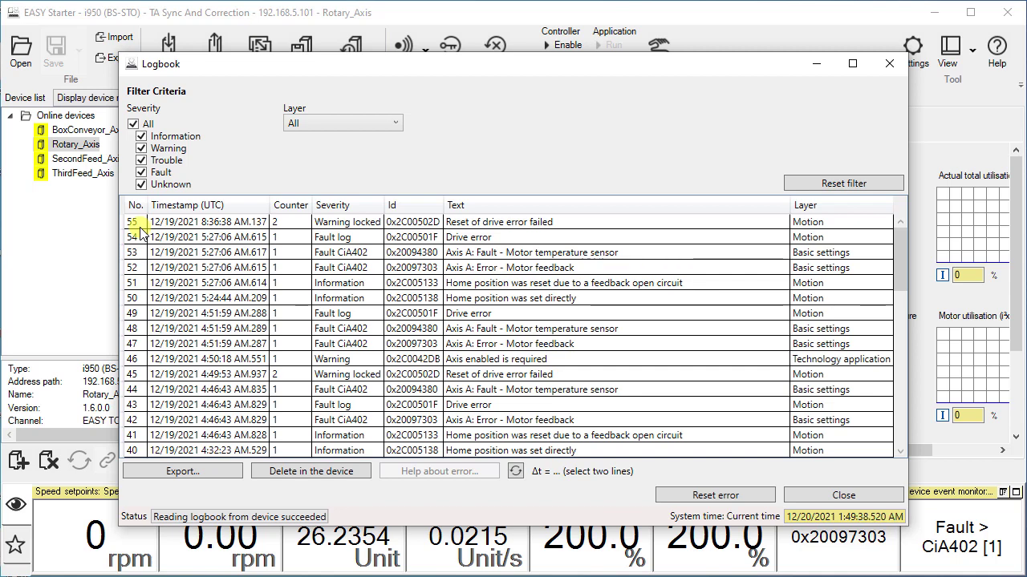
click(516, 473)
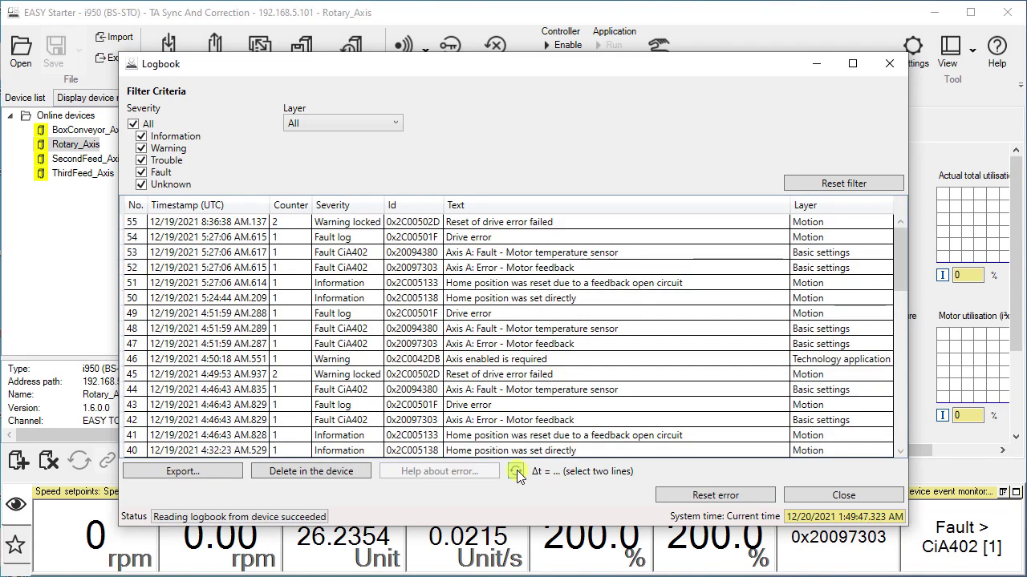
Step: Filter the logbook to Basic settings faults only and select rows 53 and 52 to show Δt
click(394, 125)
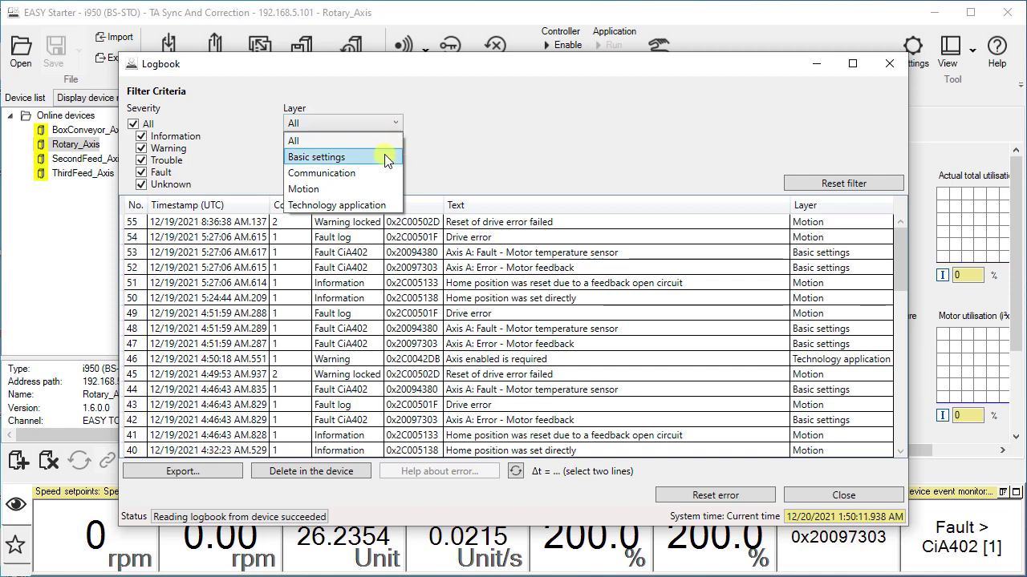
click(385, 158)
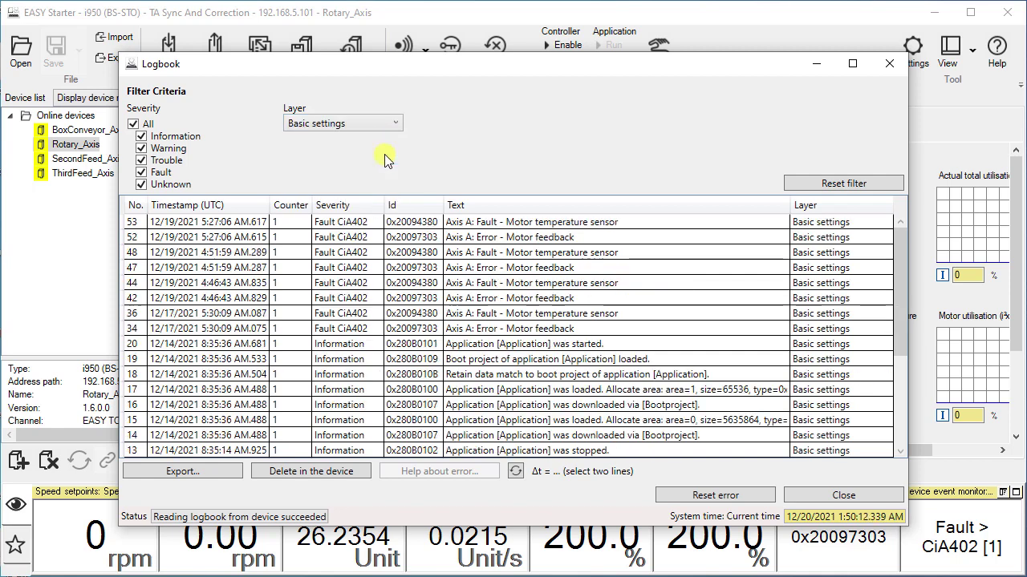
click(141, 137)
click(142, 149)
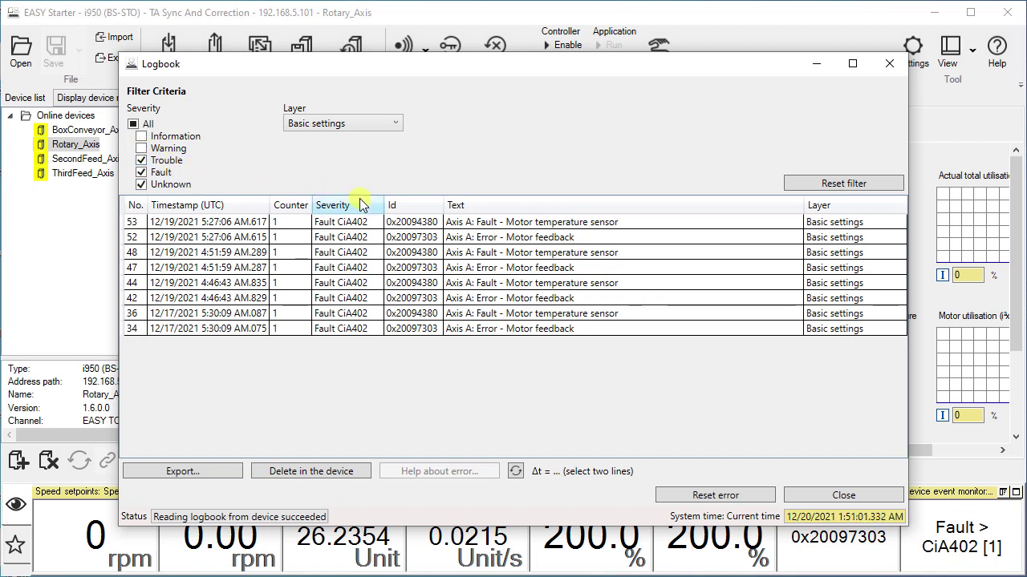
click(472, 228)
ctrl+click(477, 238)
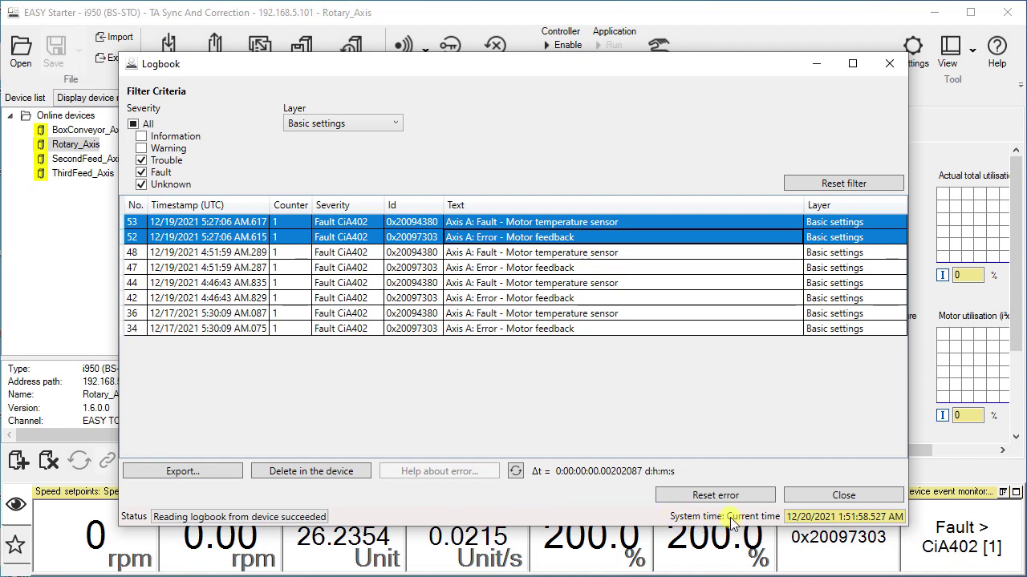
Step: Close the logbook and search the Settings for '0x245B:001 System time: Time base'
click(804, 495)
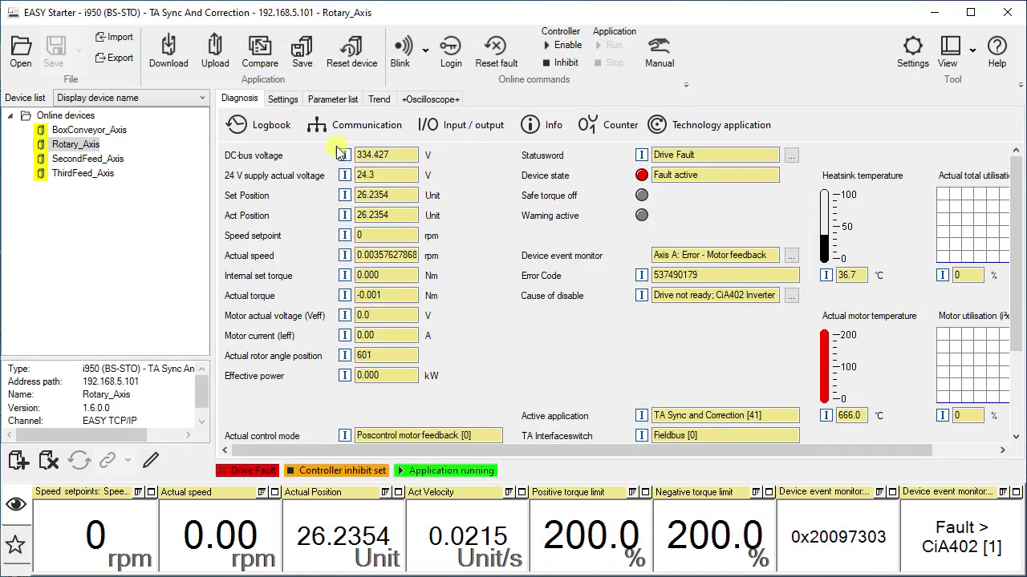
click(287, 105)
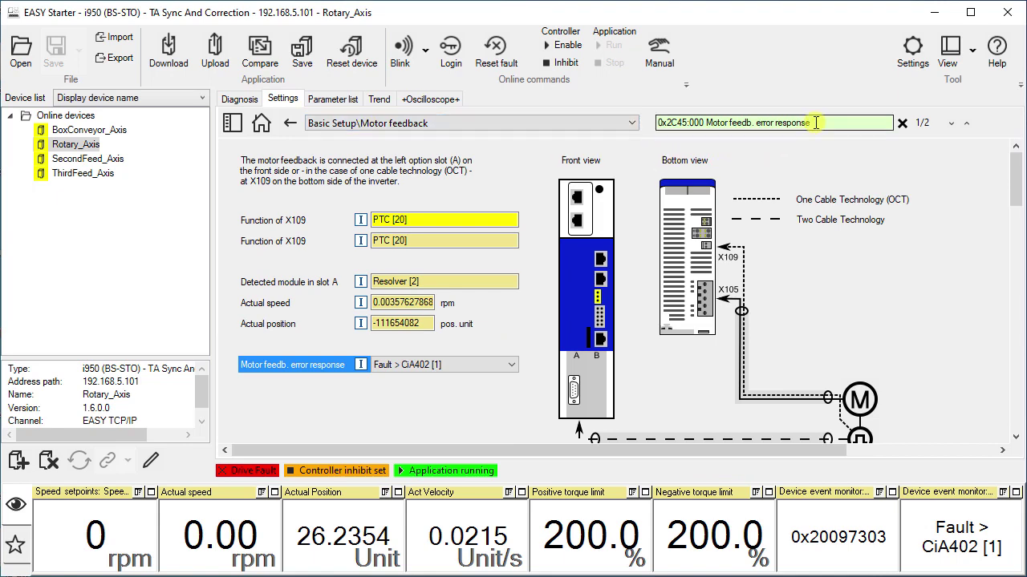
drag(811, 123, 649, 124)
text(Sy)
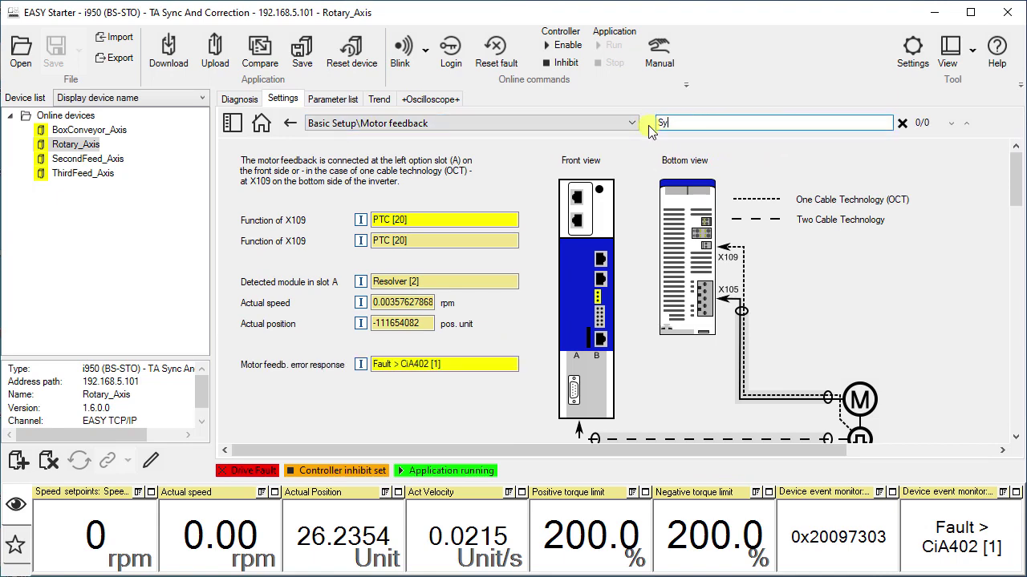
text(stem ti)
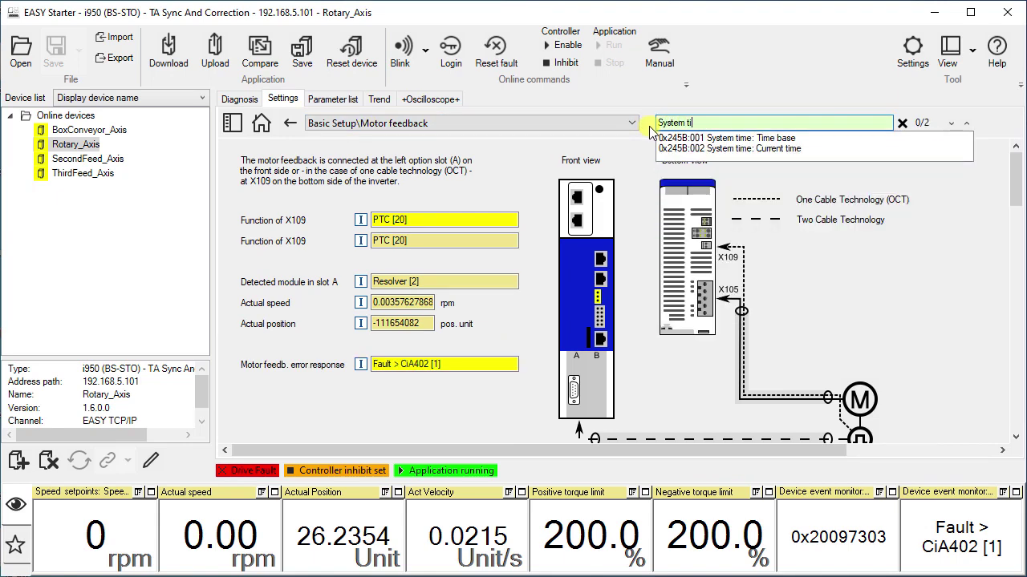
click(672, 138)
Step: Jump to the System time page and set Time base to 'Manual input [2]'
triple_click(802, 124)
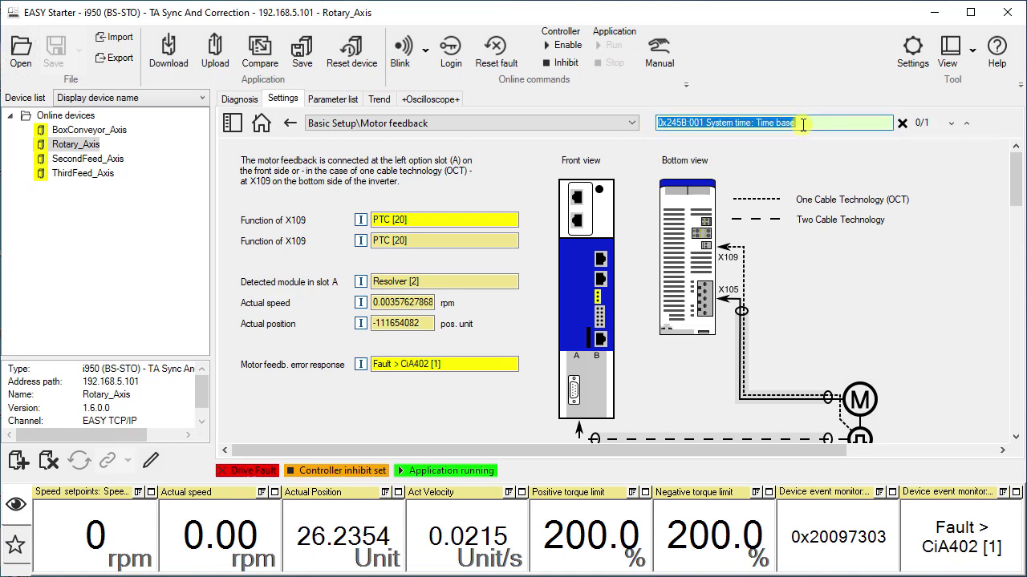
key(Return)
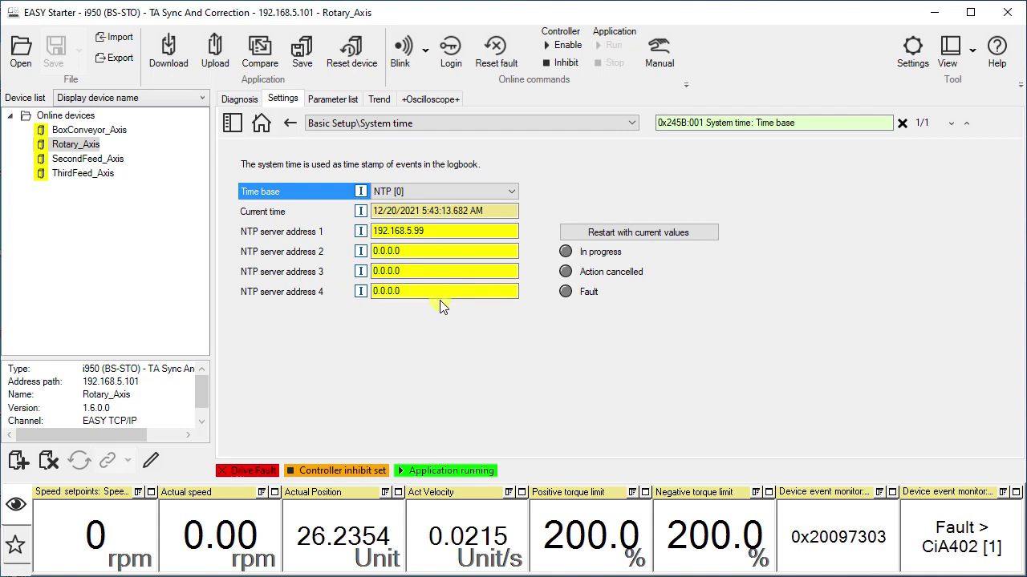
click(512, 193)
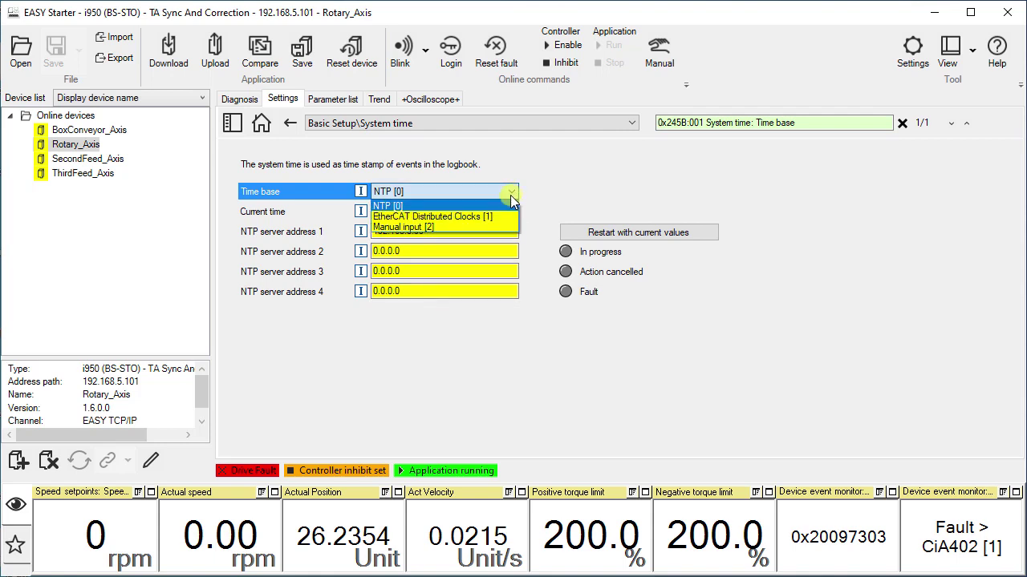
click(493, 227)
drag(487, 211, 363, 212)
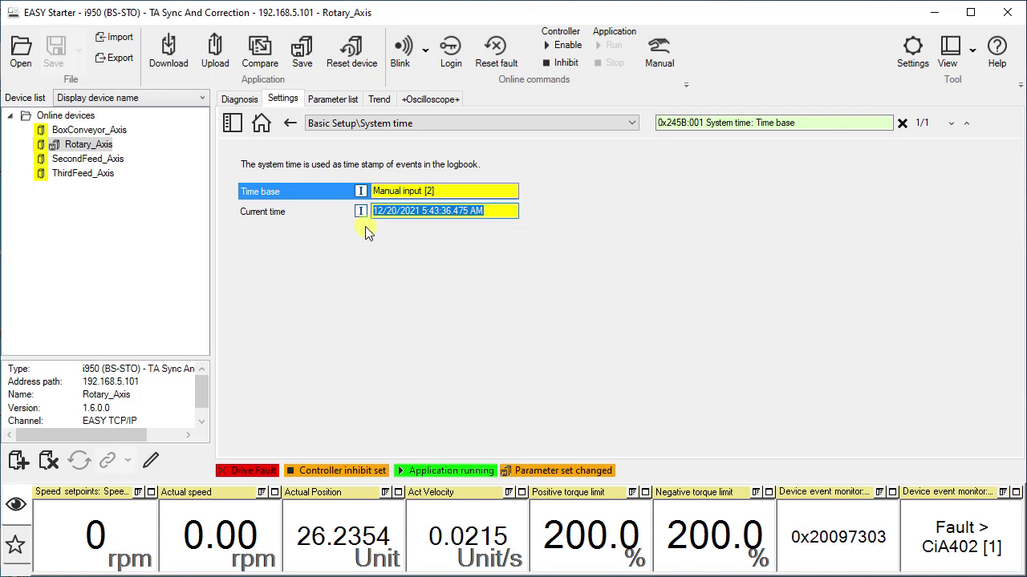
click(299, 196)
click(240, 101)
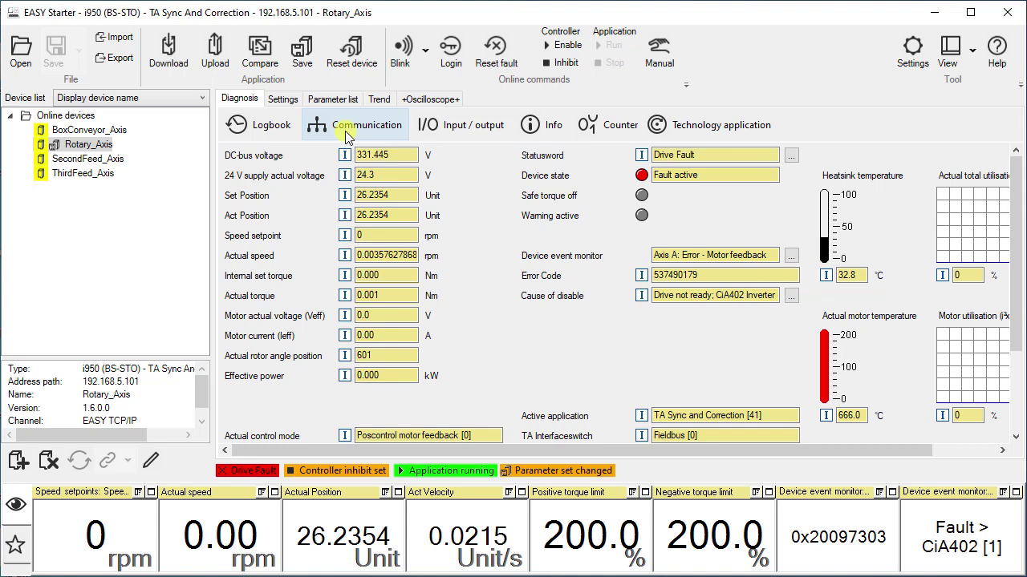
click(465, 136)
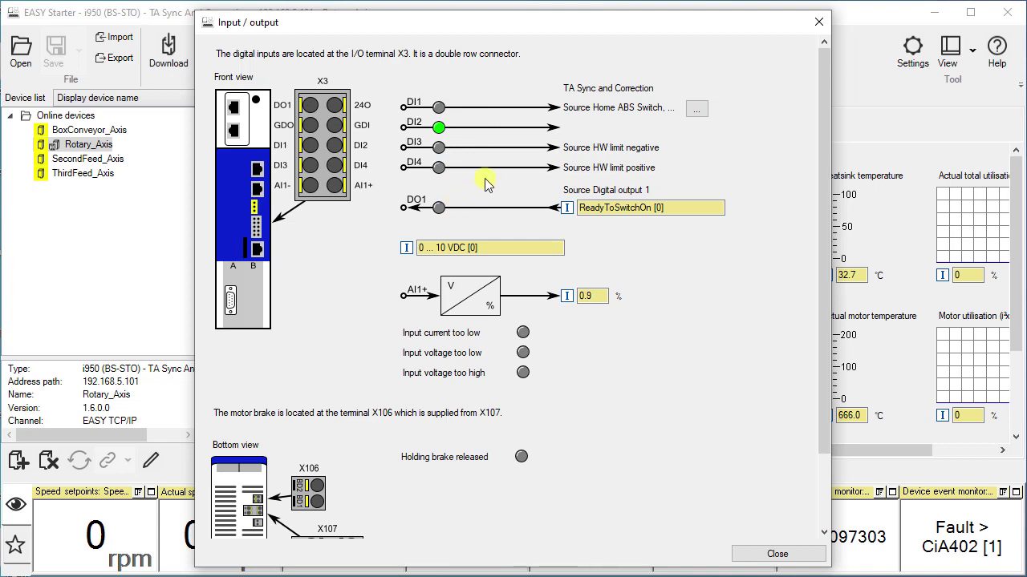
click(696, 111)
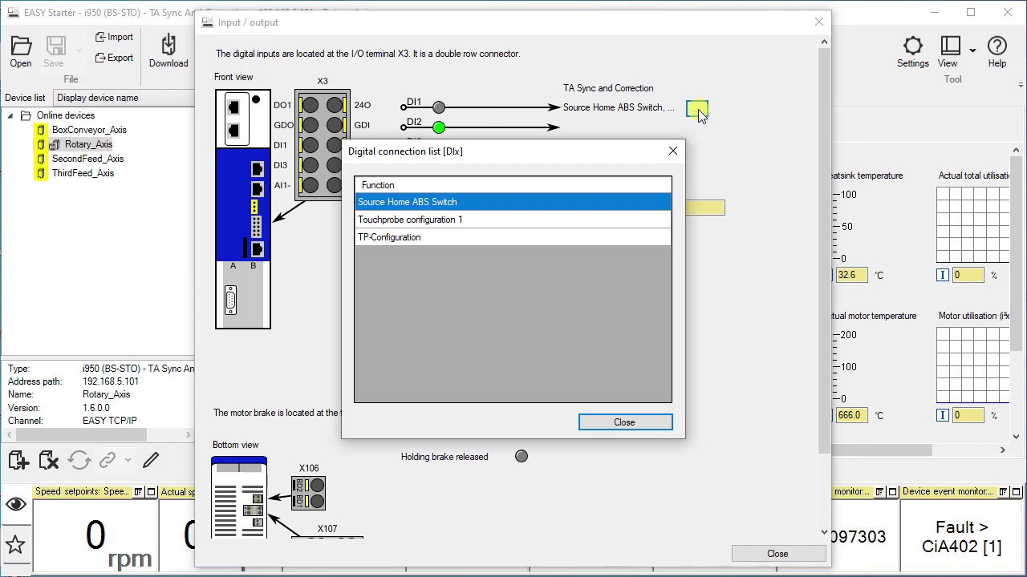
click(477, 207)
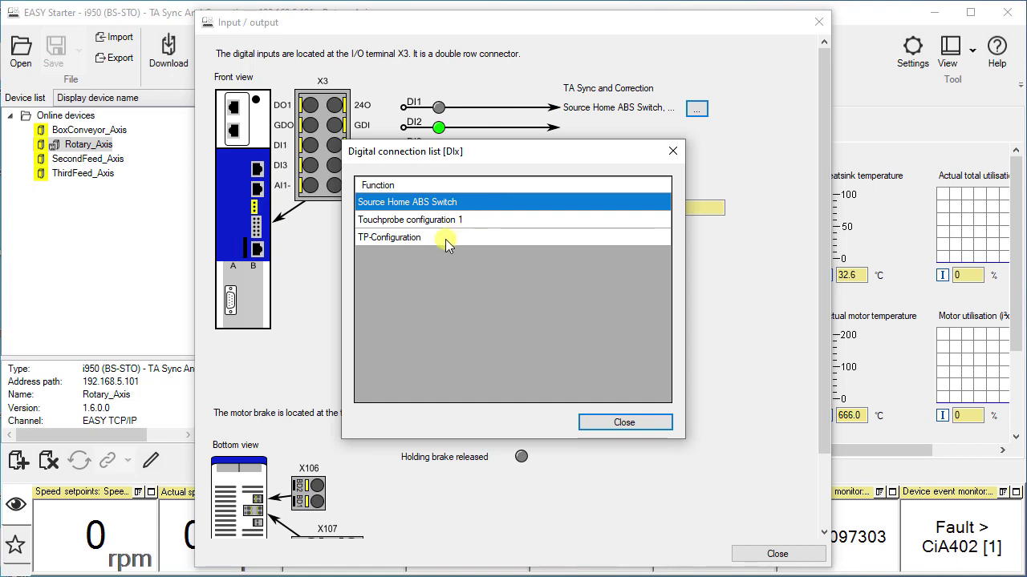
click(620, 423)
click(768, 554)
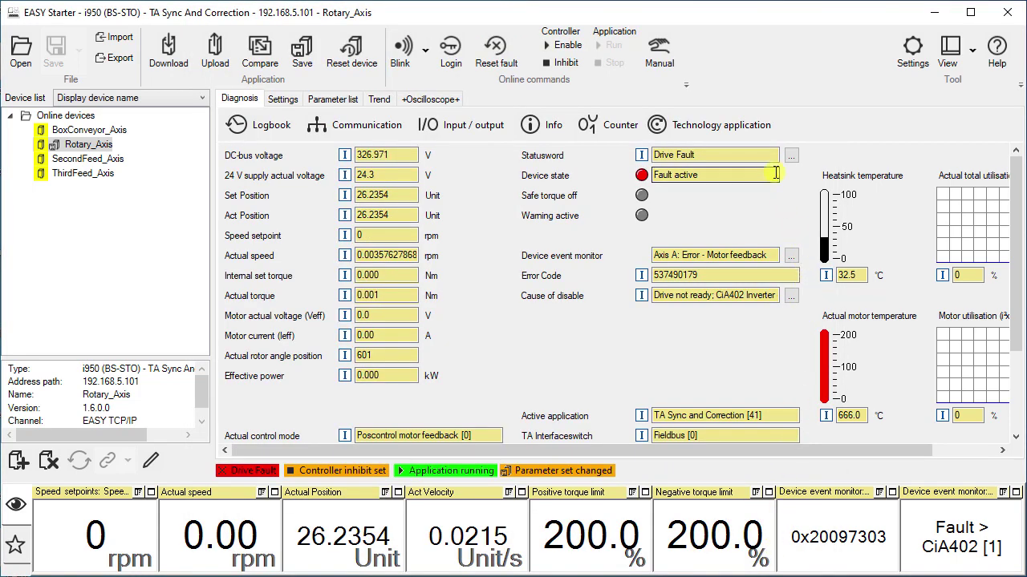
click(751, 131)
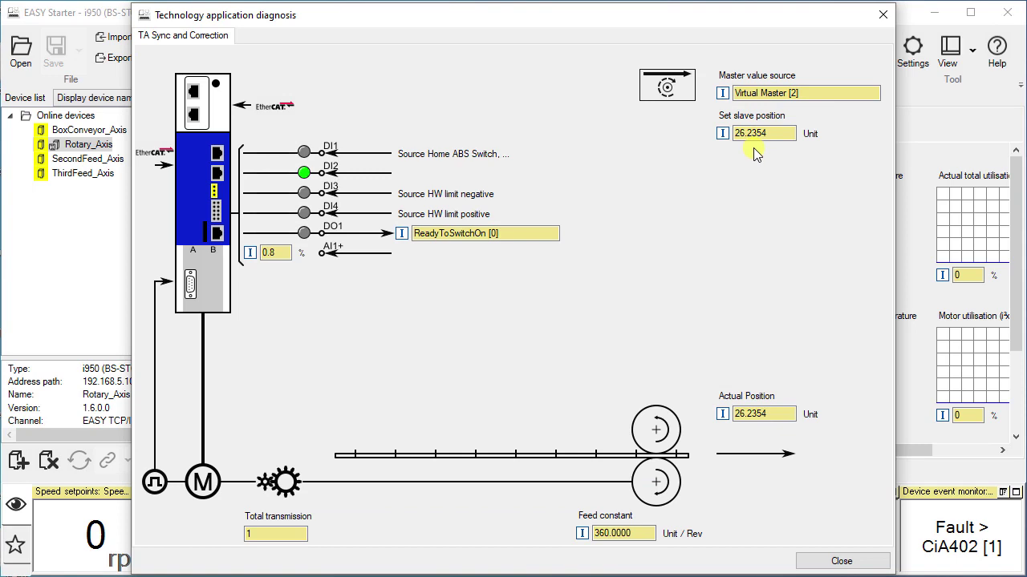
click(834, 561)
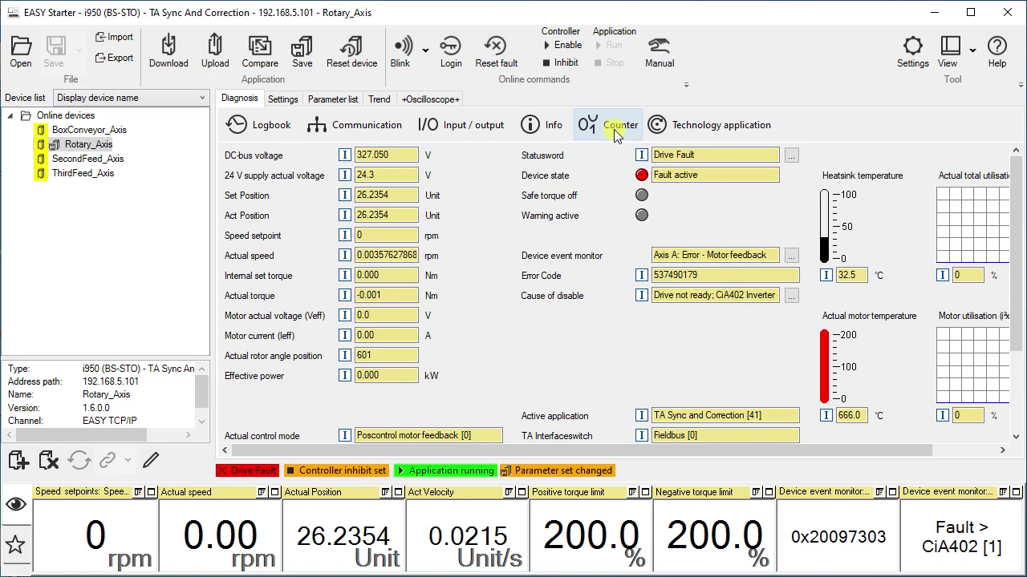
Step: Open the Rotary_Axis Info view with device types, hardware versions and serial numbers
click(548, 130)
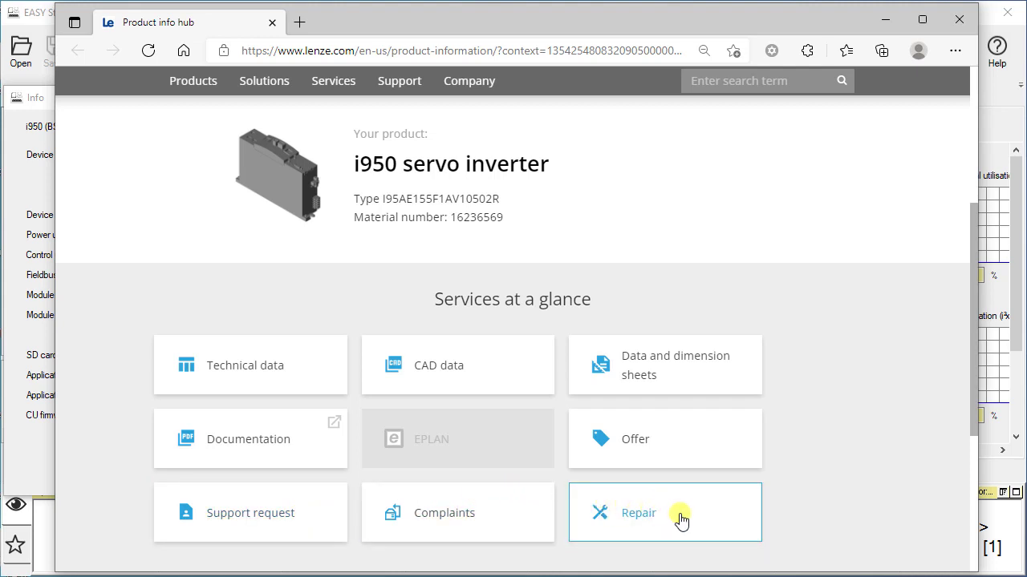
click(959, 21)
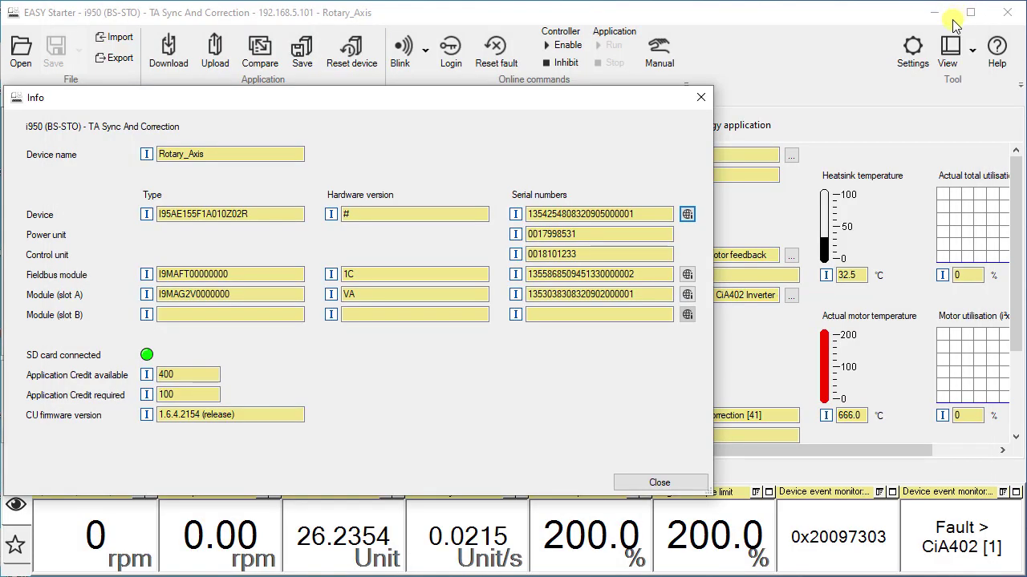
Step: Close the device info, attempt a fault reset, and open the Axis A motor feedback error details
click(655, 483)
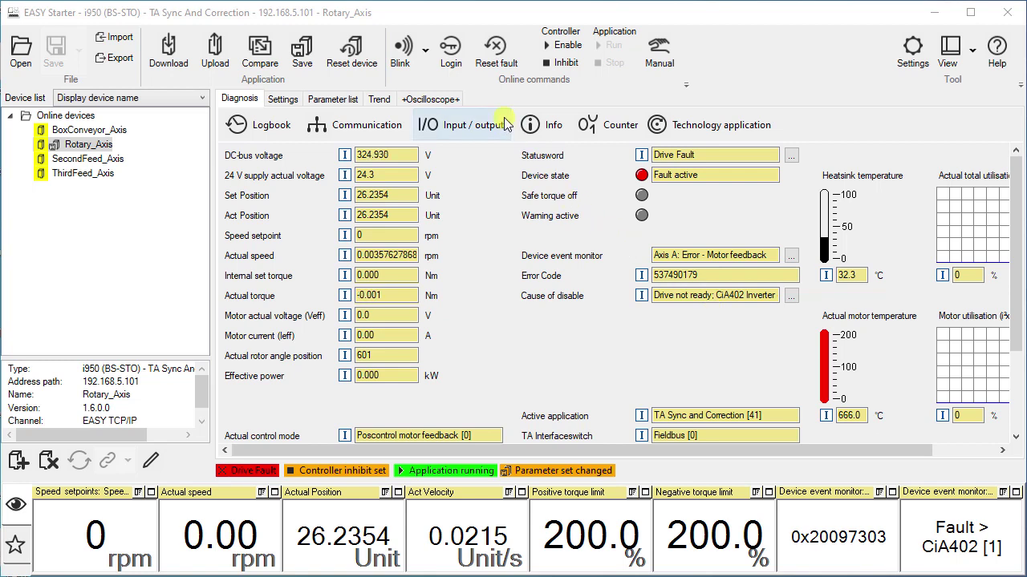
click(494, 67)
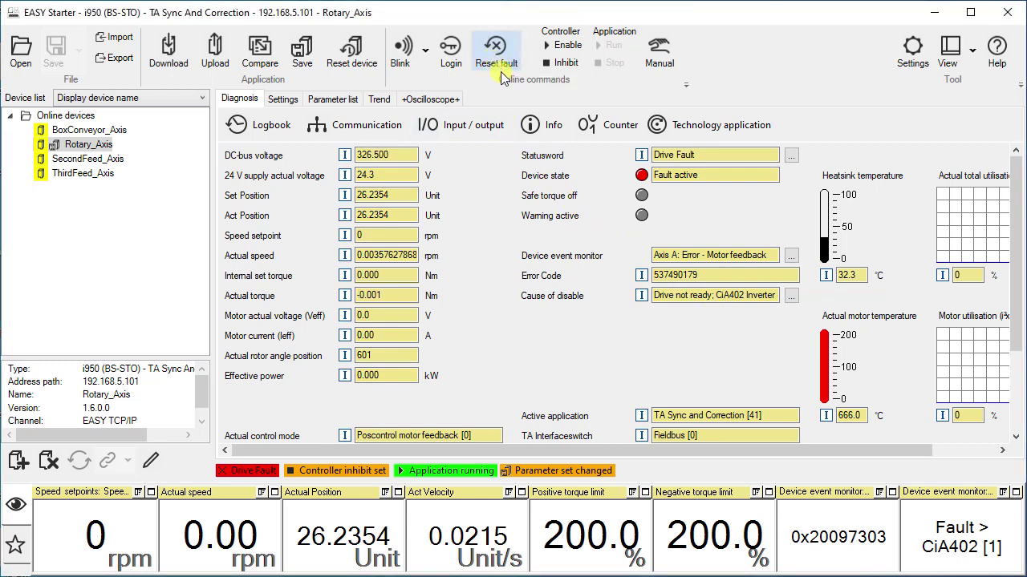
click(791, 256)
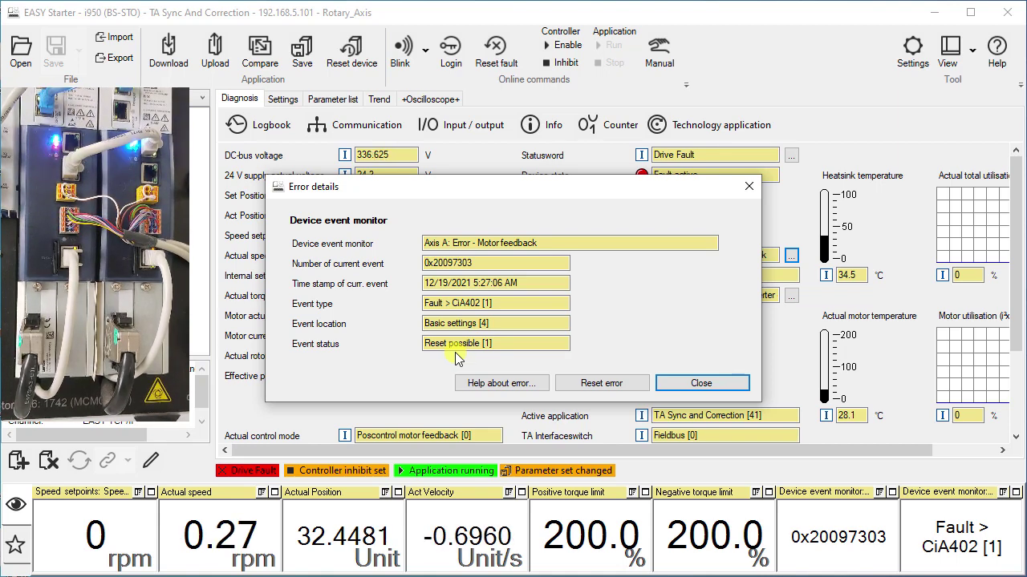
Step: Reset the motor feedback error in the Error details dialog and close it
click(607, 386)
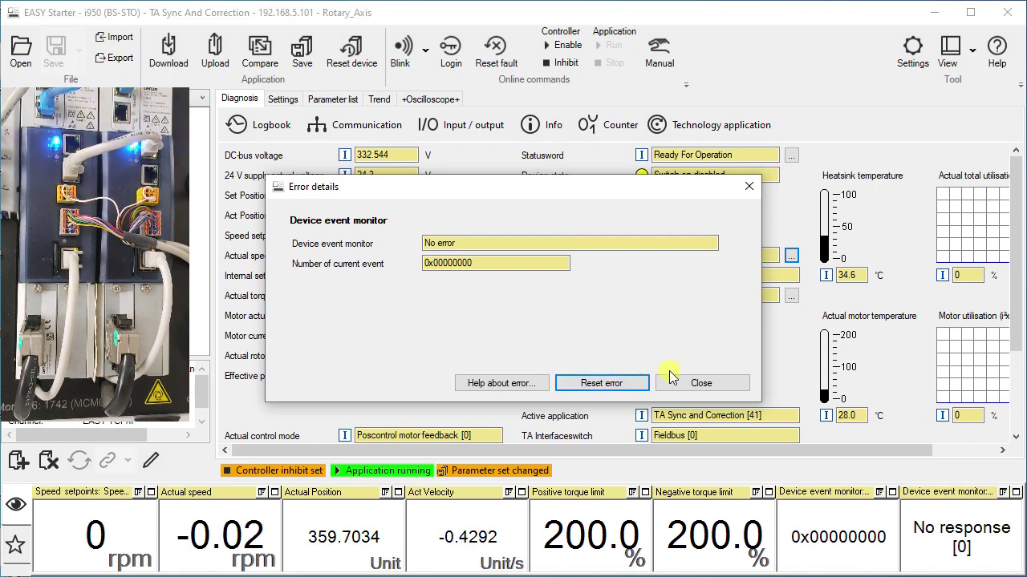
click(699, 384)
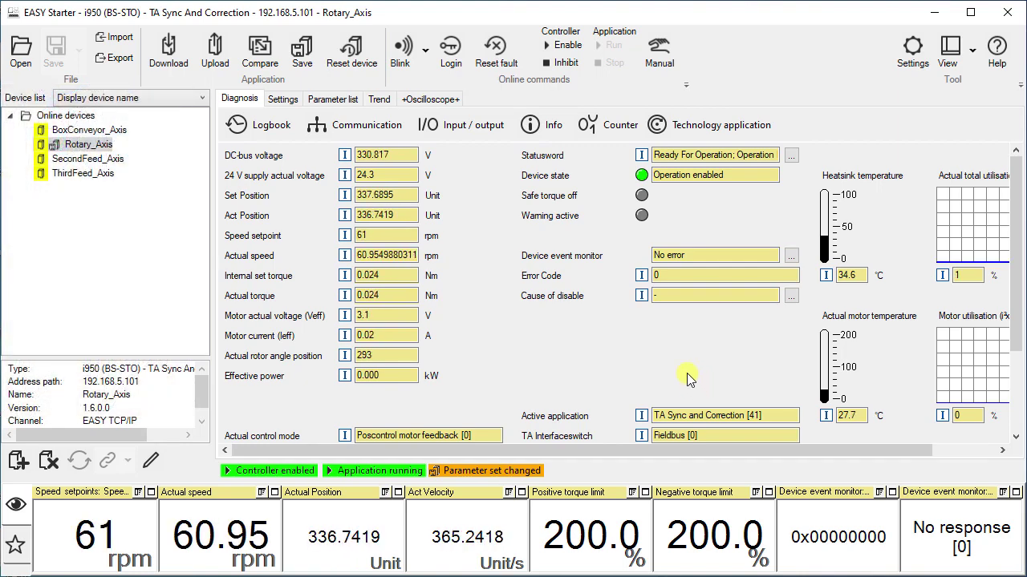
Step: Go to the Rotary_Axis TA Sync and Correction settings, leaving the reset error source at FALSE
click(282, 99)
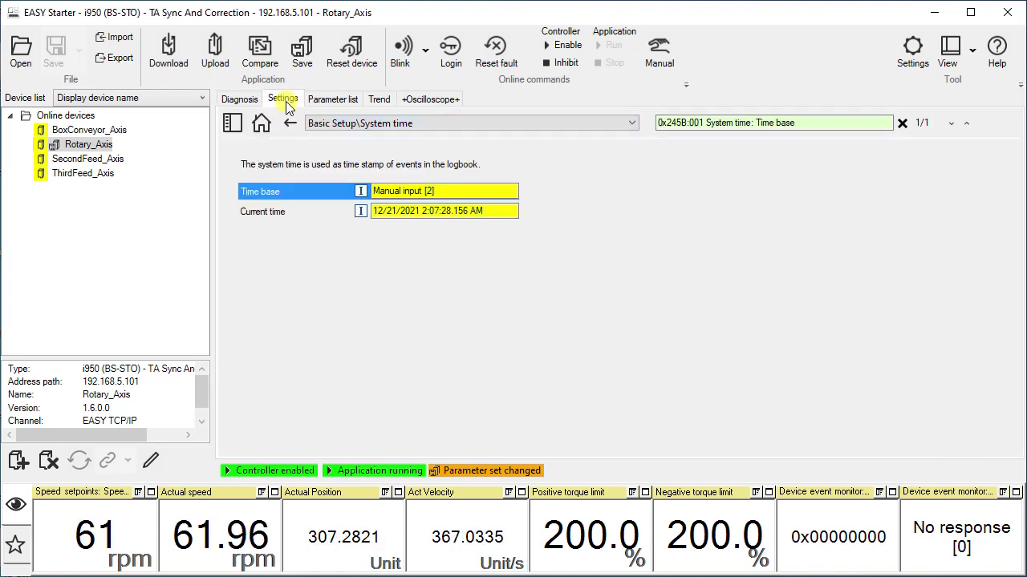
click(632, 123)
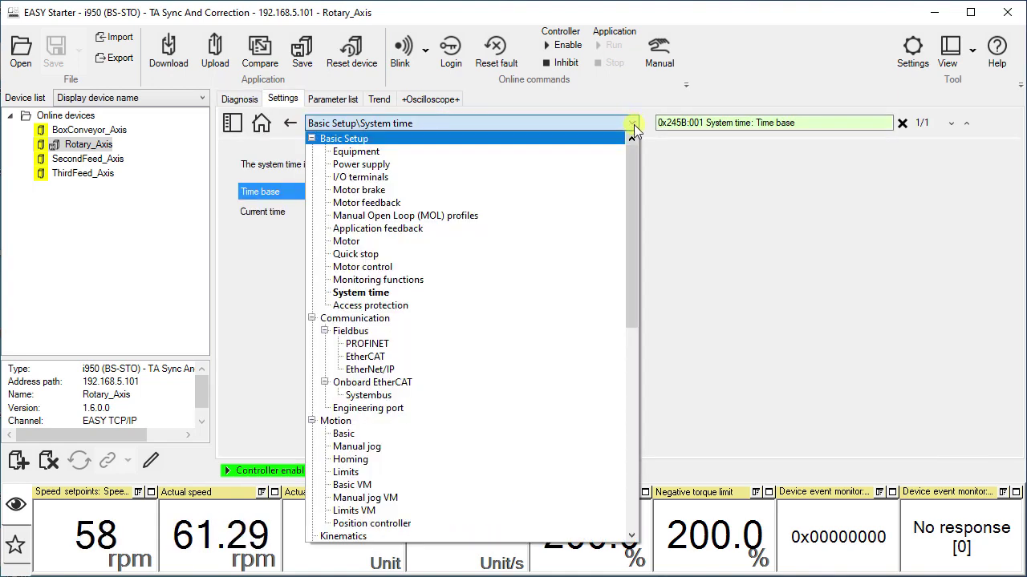
scroll(637, 289, down, 4)
scroll(636, 328, down, 1)
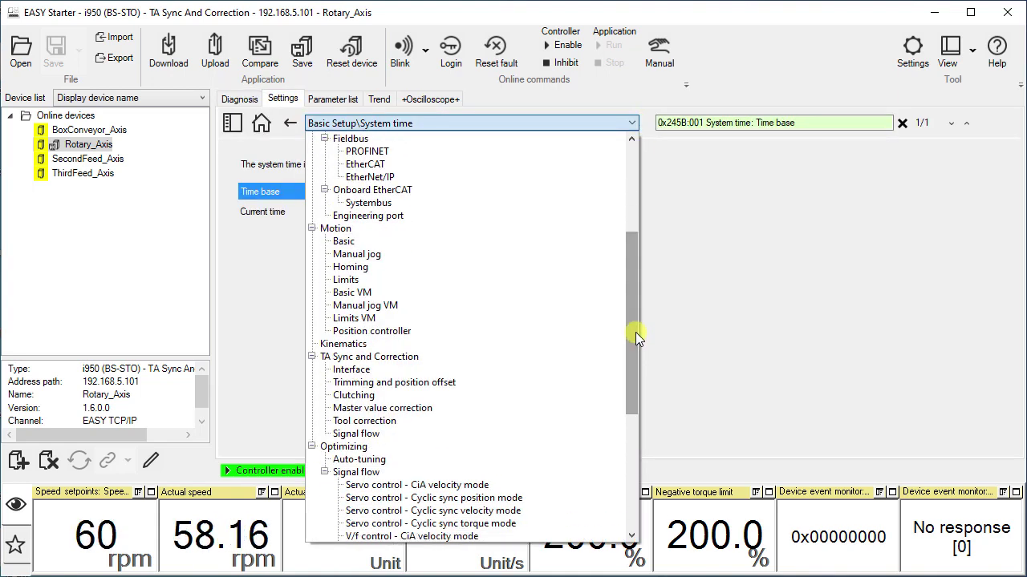
click(606, 358)
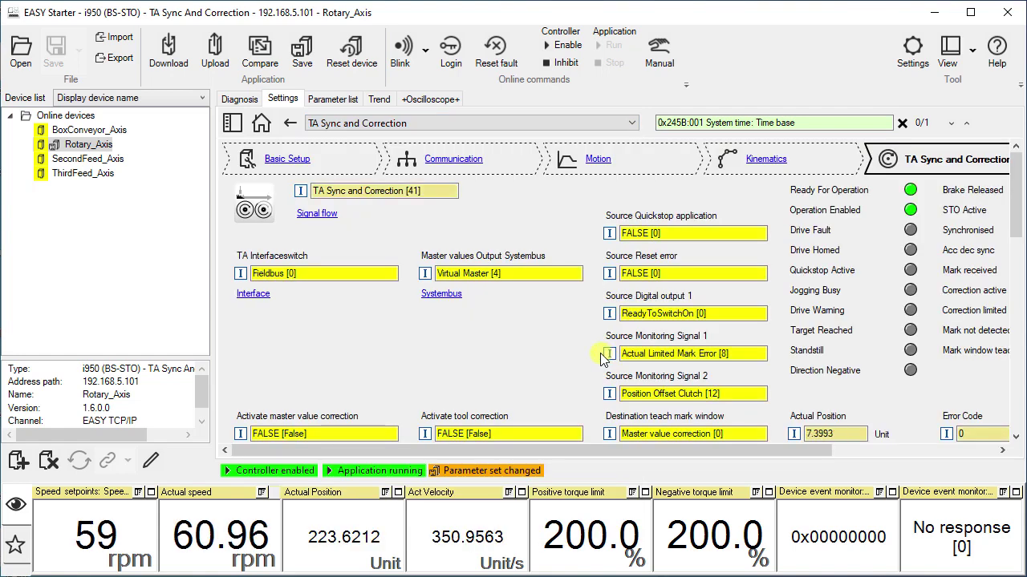
click(761, 274)
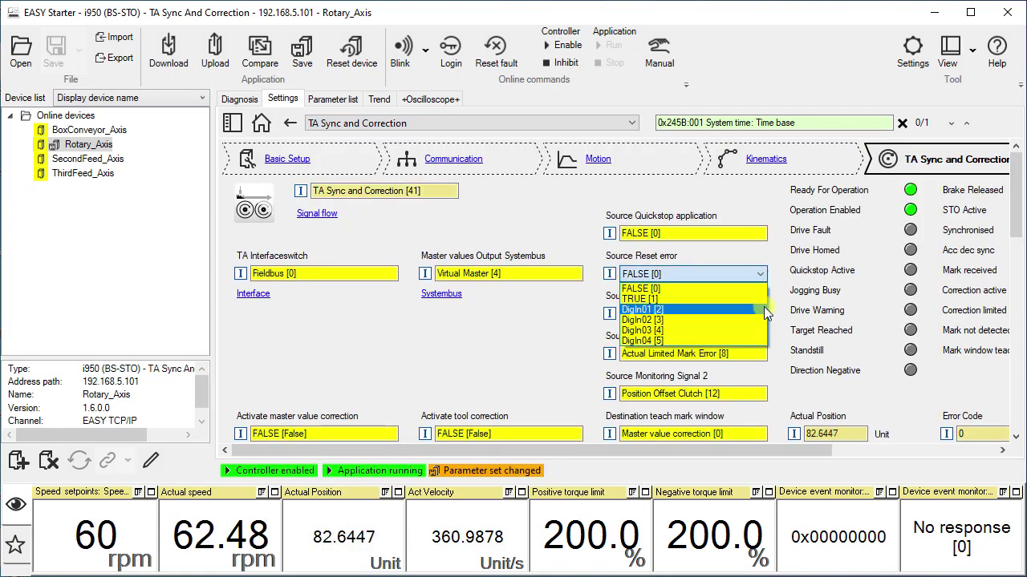
click(782, 304)
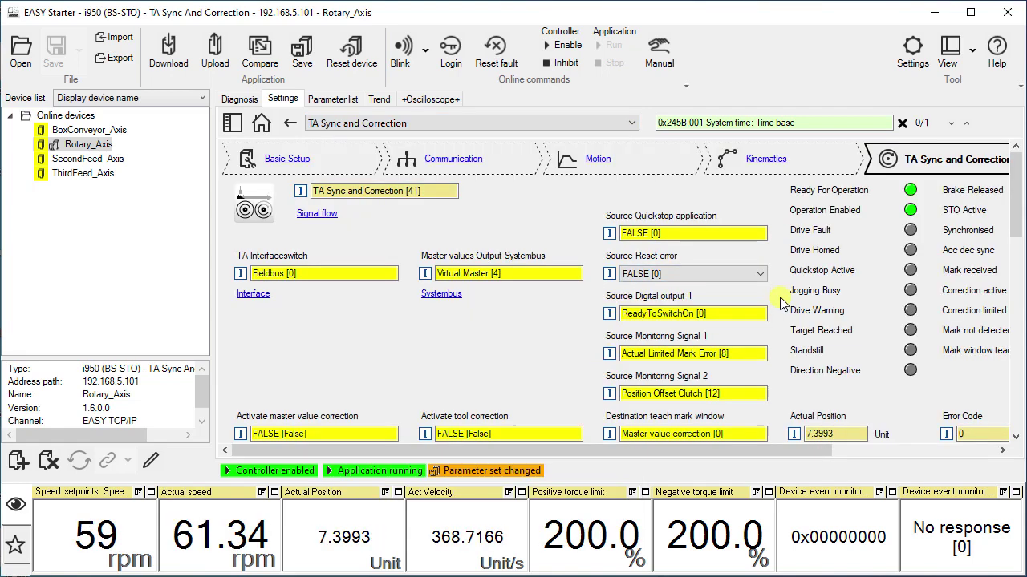
Step: Show the TA Sync and Correction interface diagram with the live monitor readouts below
click(252, 294)
scroll(261, 297, down, 5)
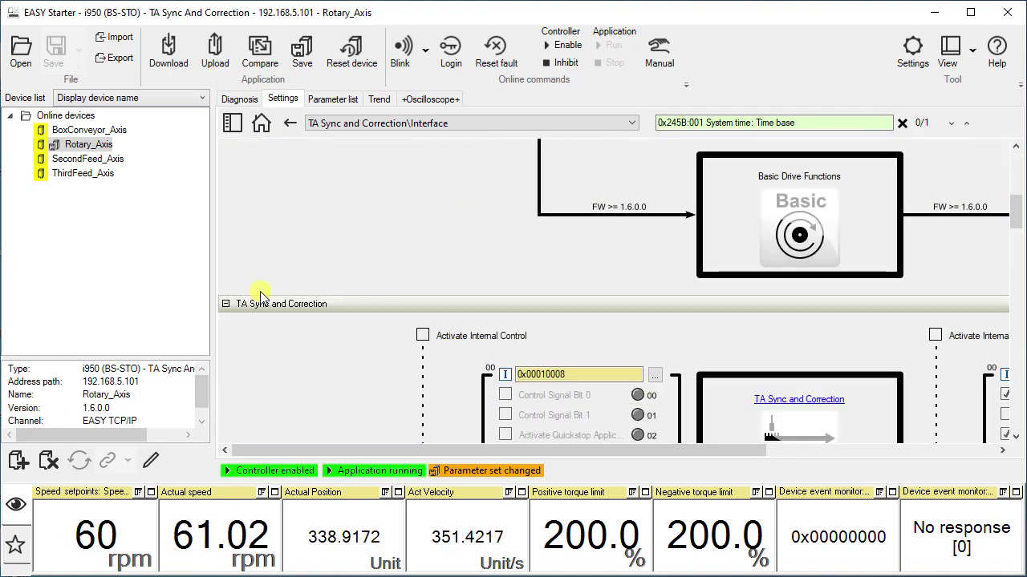
scroll(261, 297, down, 3)
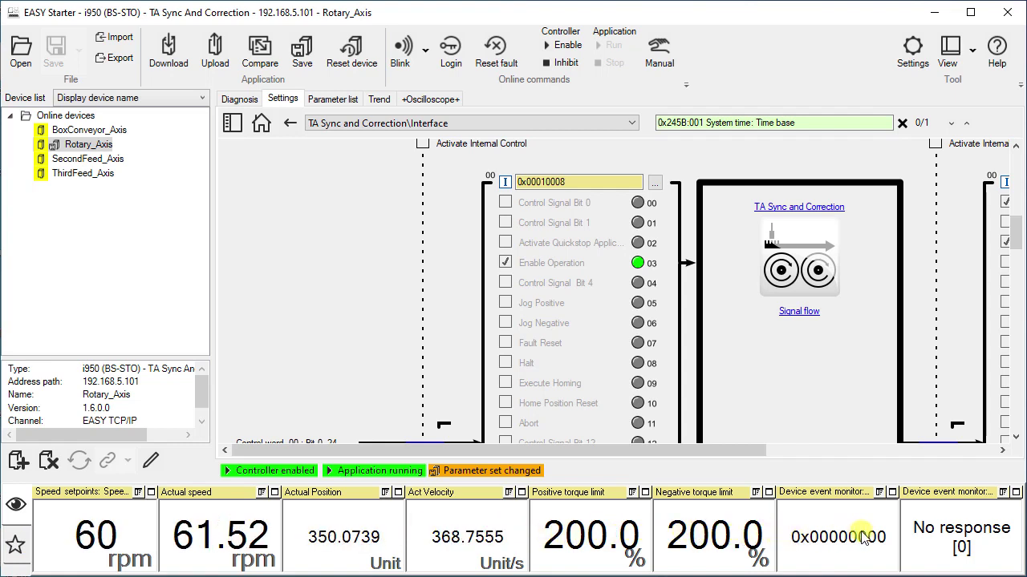
Step: Drag status word 0x00010005 onto the Negative torque limit tile, then maximize and restore it
drag(762, 452, 892, 454)
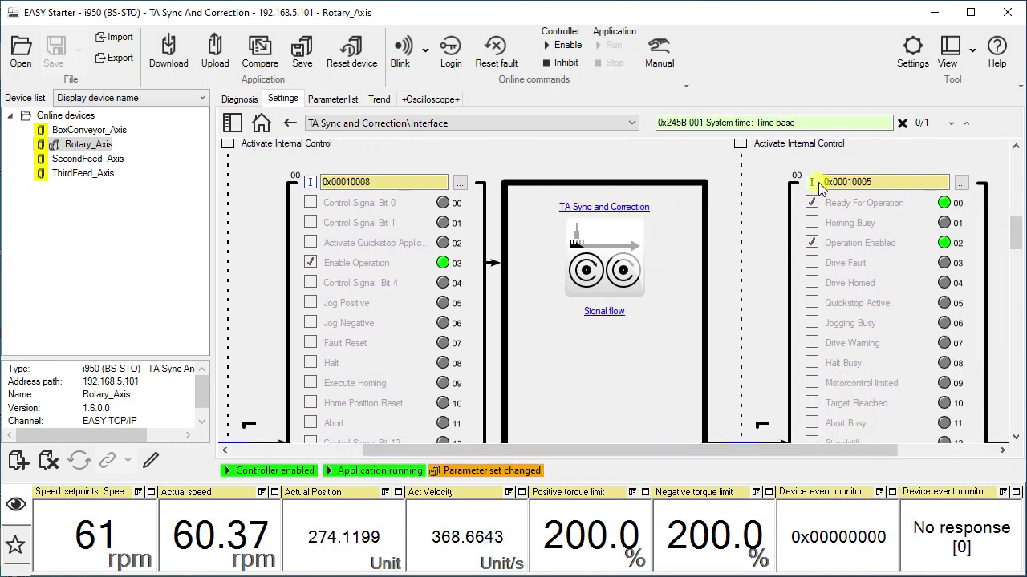
mouse_move(811, 191)
mouse_down()
mouse_move(747, 375)
mouse_move(727, 527)
mouse_up()
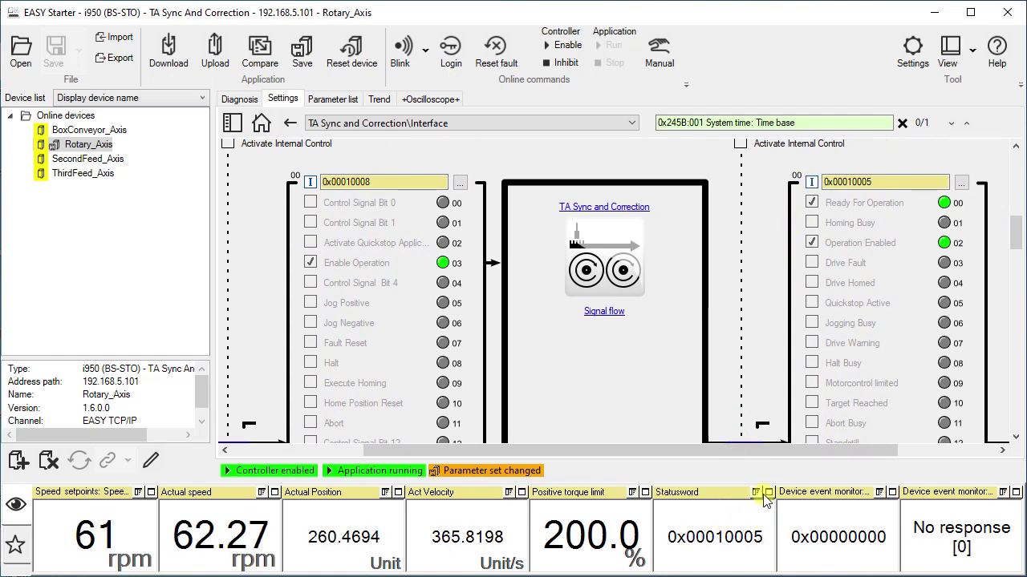
click(768, 493)
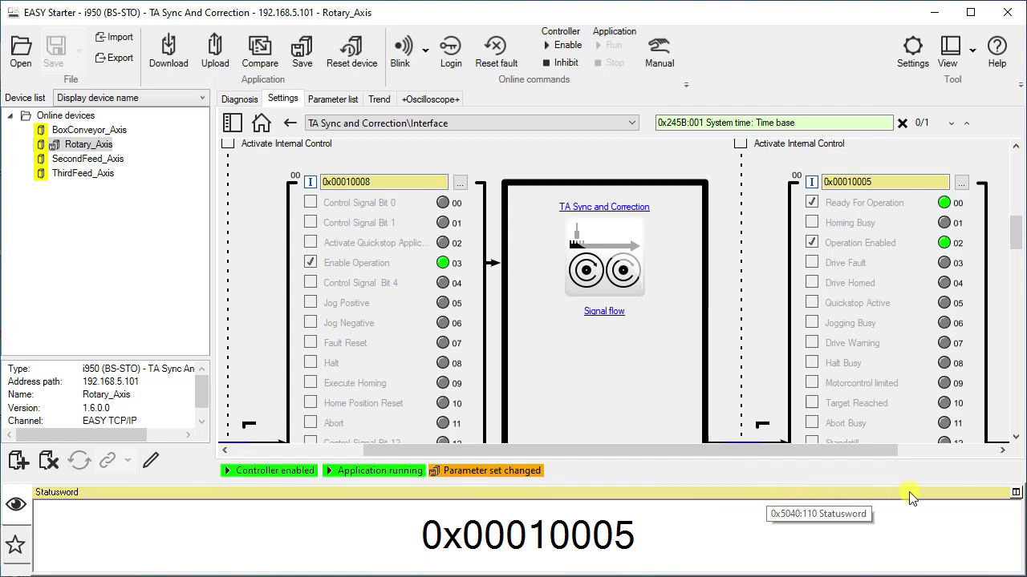
click(1016, 494)
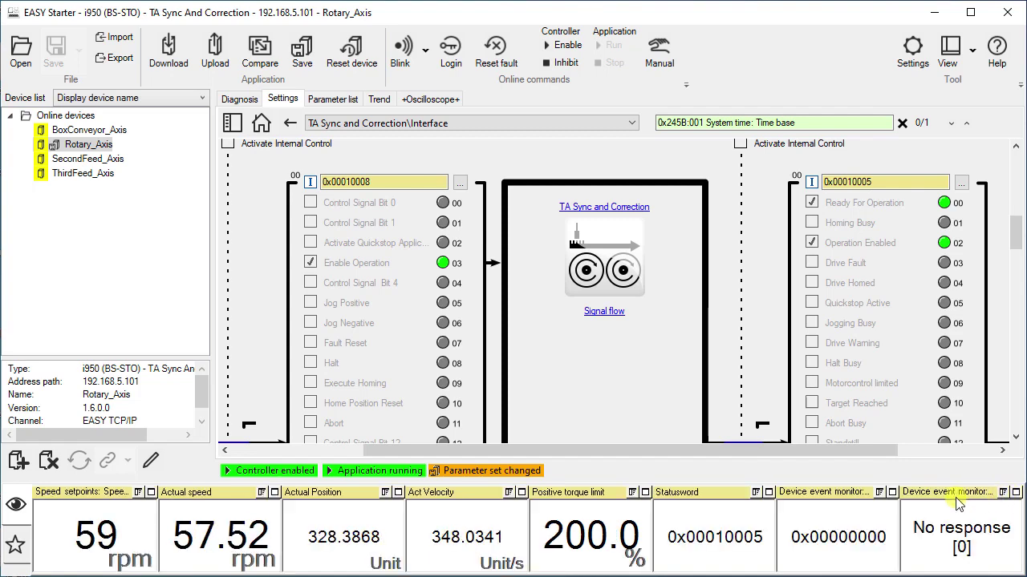
Step: Collapse each monitor readout, then drag the panel splitter up and back down
click(398, 492)
click(453, 492)
click(579, 492)
click(622, 493)
click(791, 492)
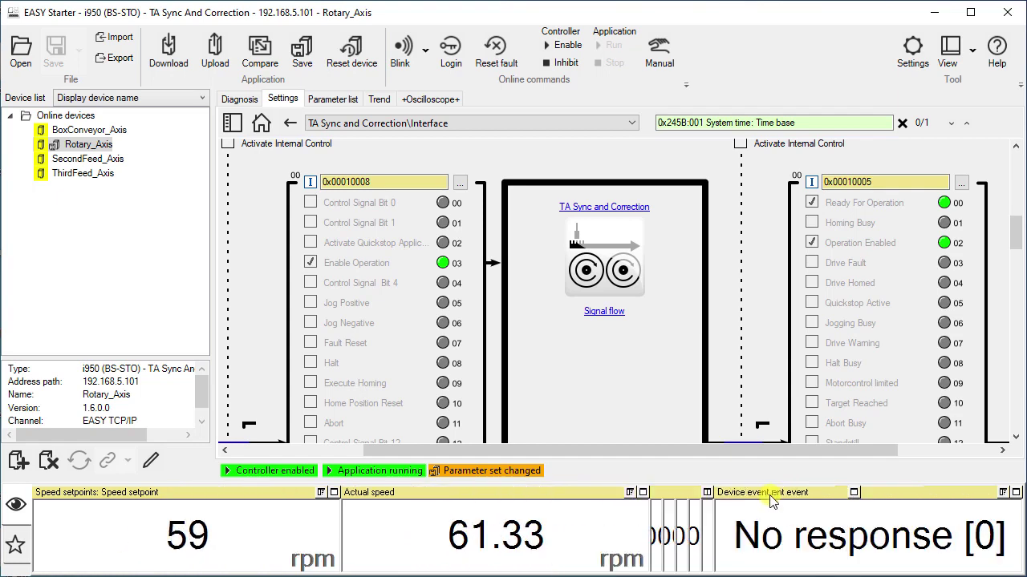
click(1002, 492)
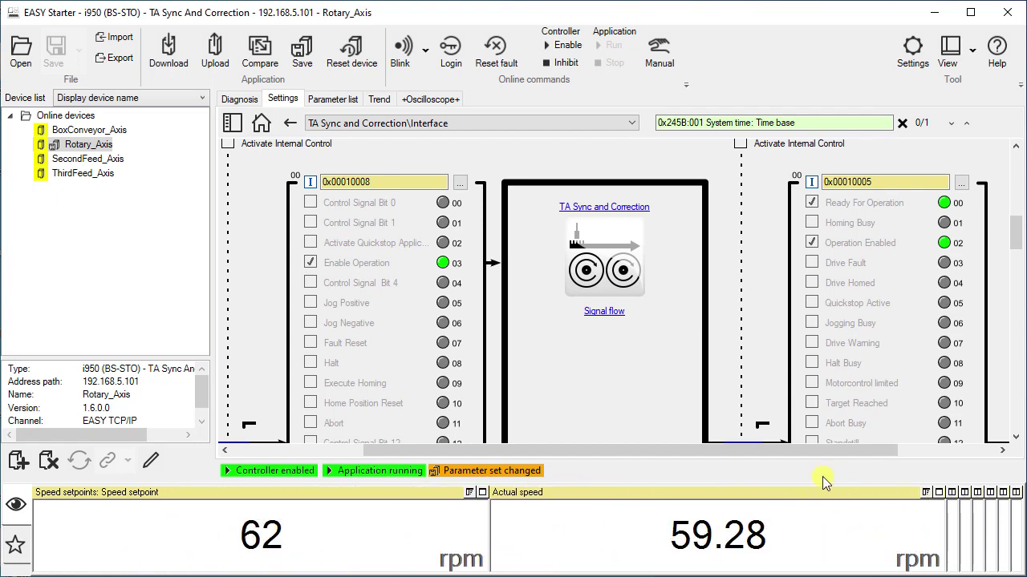
drag(716, 481, 736, 186)
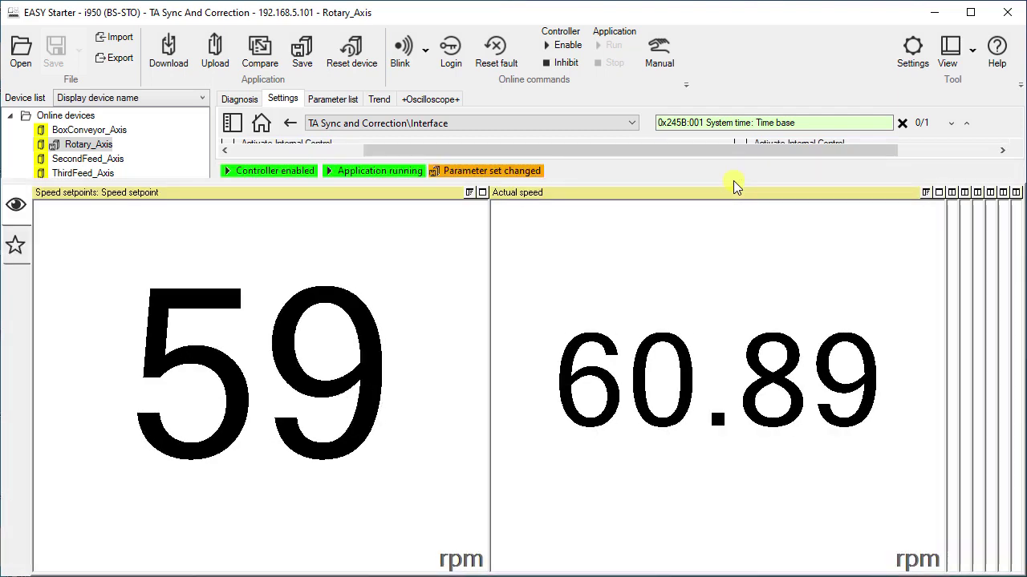
drag(736, 187, 736, 481)
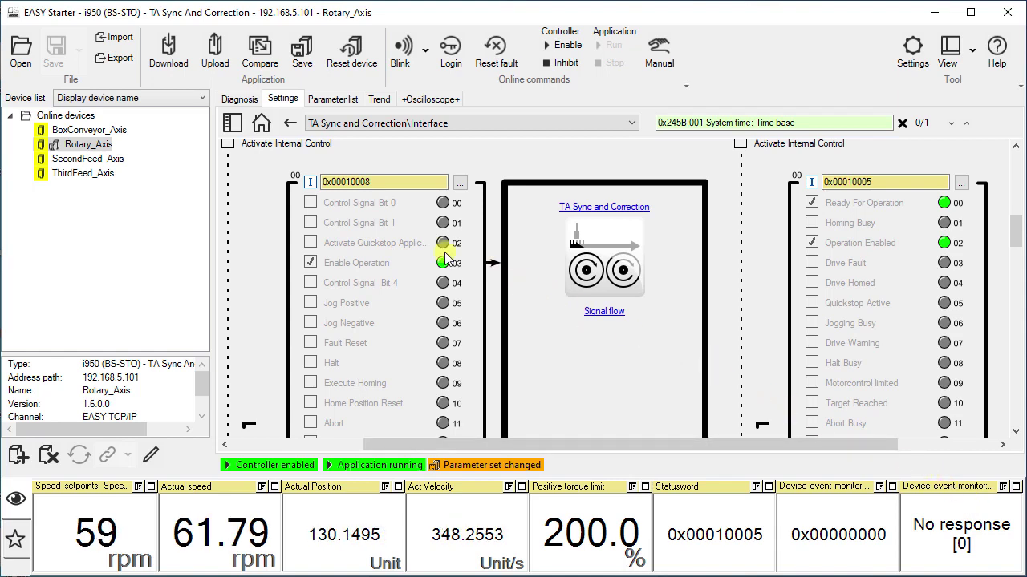
click(88, 117)
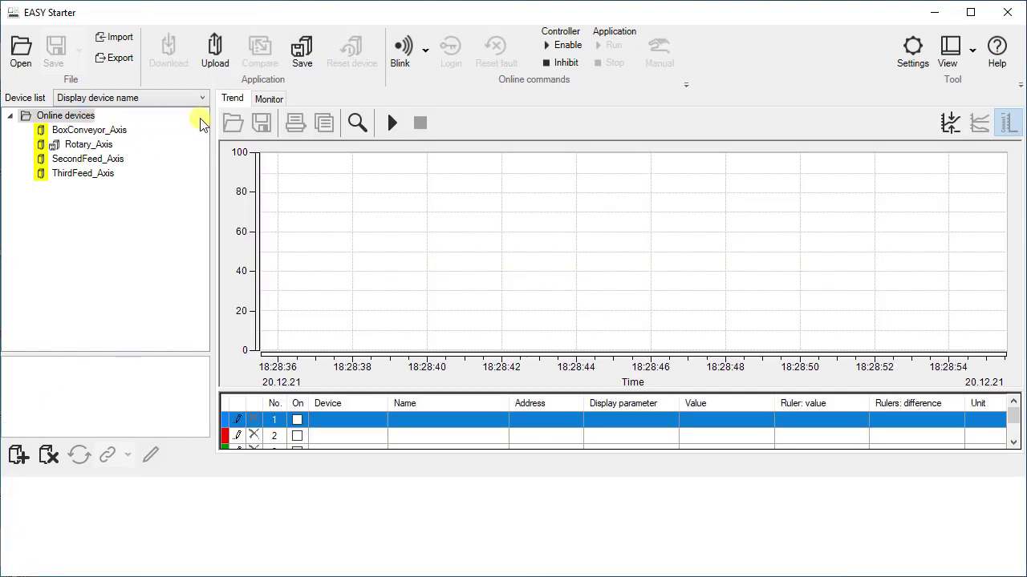
click(267, 99)
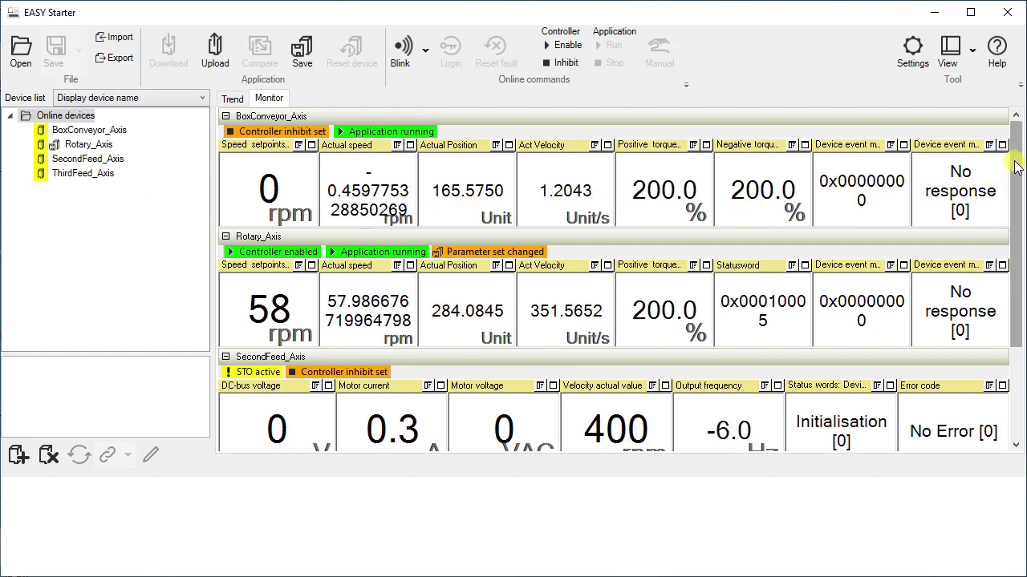
mouse_move(1016, 158)
mouse_down()
mouse_move(1017, 225)
mouse_move(1015, 164)
mouse_up()
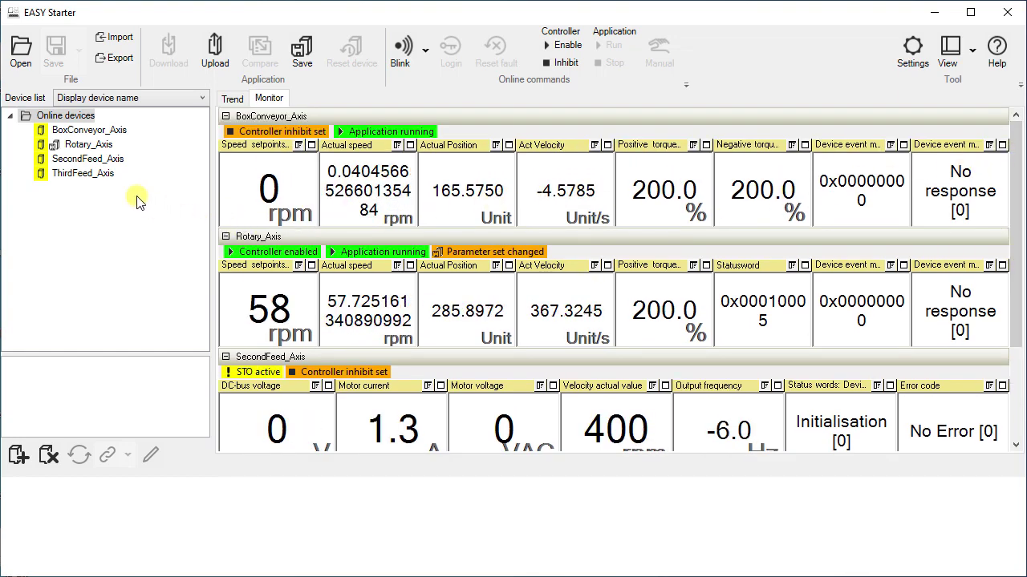
click(97, 174)
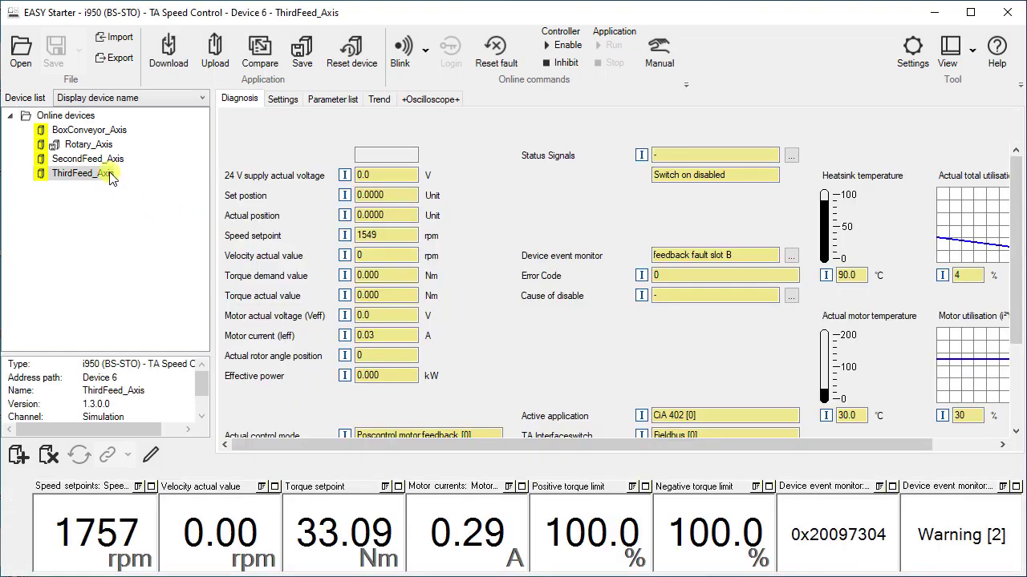
ctrl+click(108, 131)
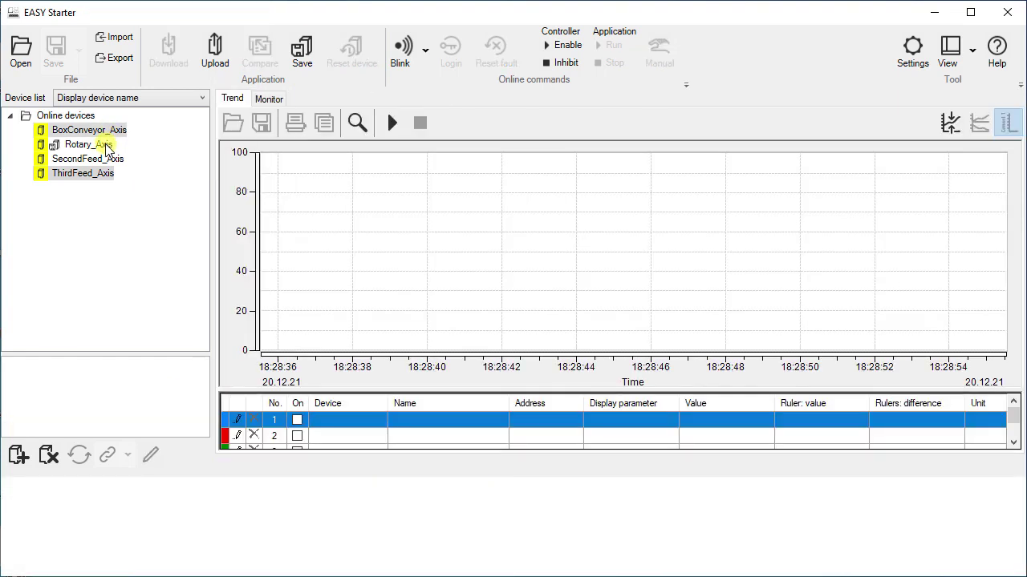
ctrl+click(107, 146)
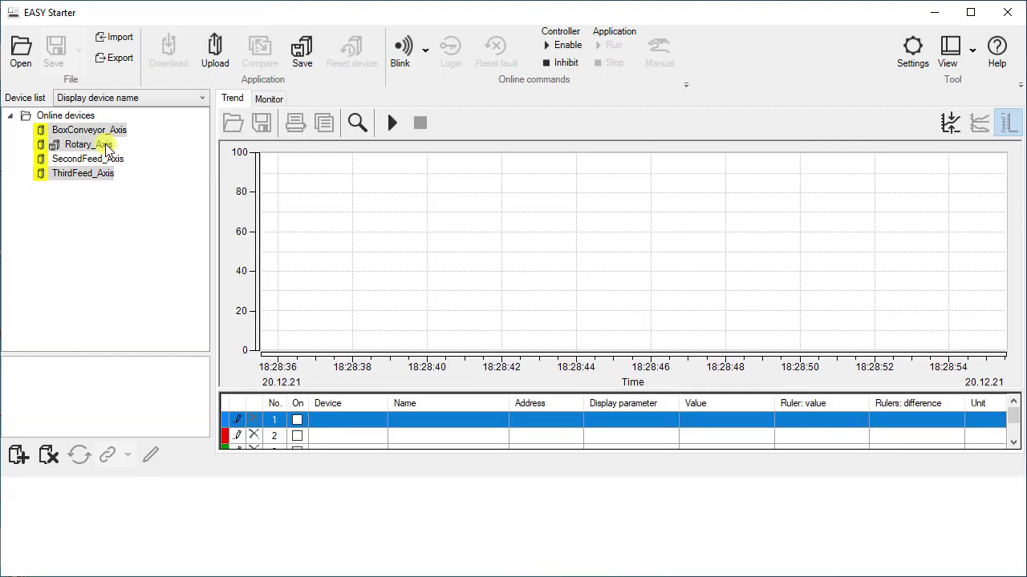
click(269, 99)
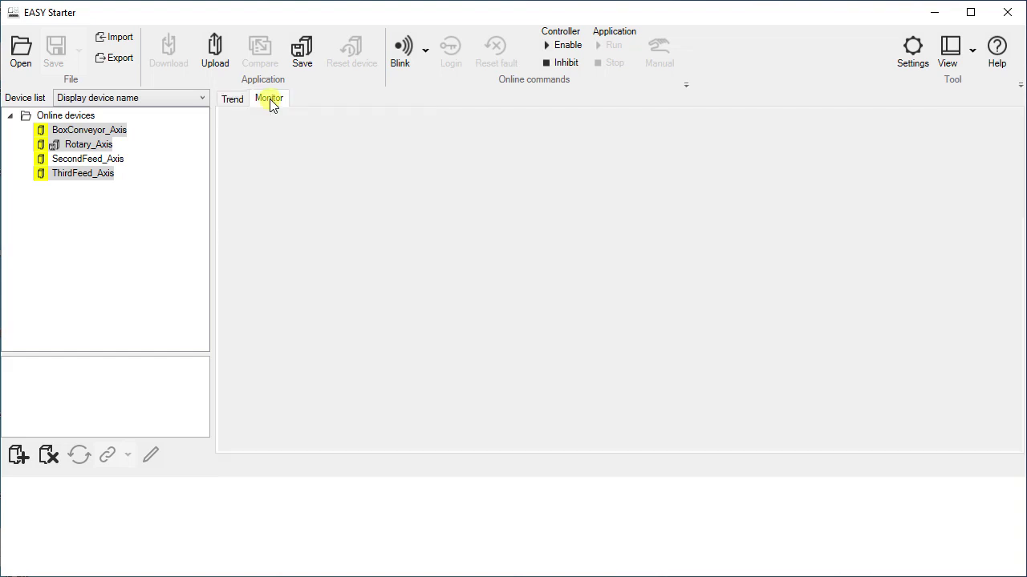
double_click(94, 145)
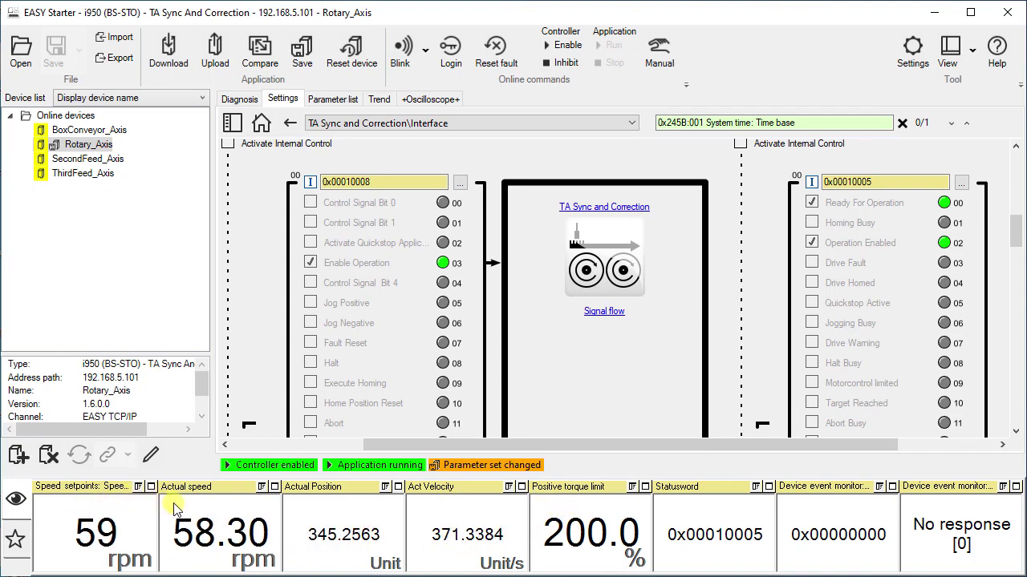
Step: Select BoxConveyor_Axis and Rotary_Axis together, start a monitor configuration export, then cancel it
click(58, 134)
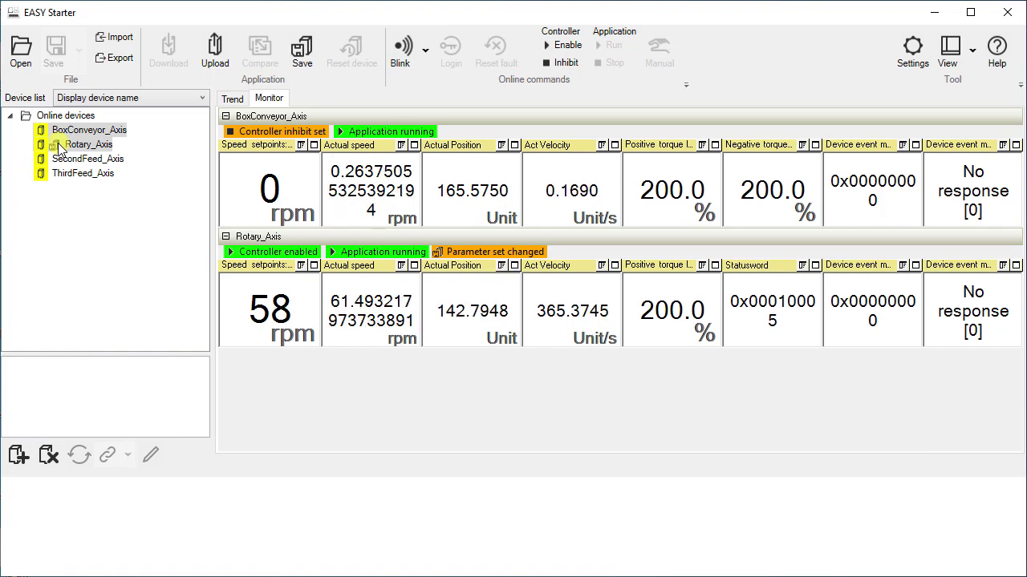
click(101, 56)
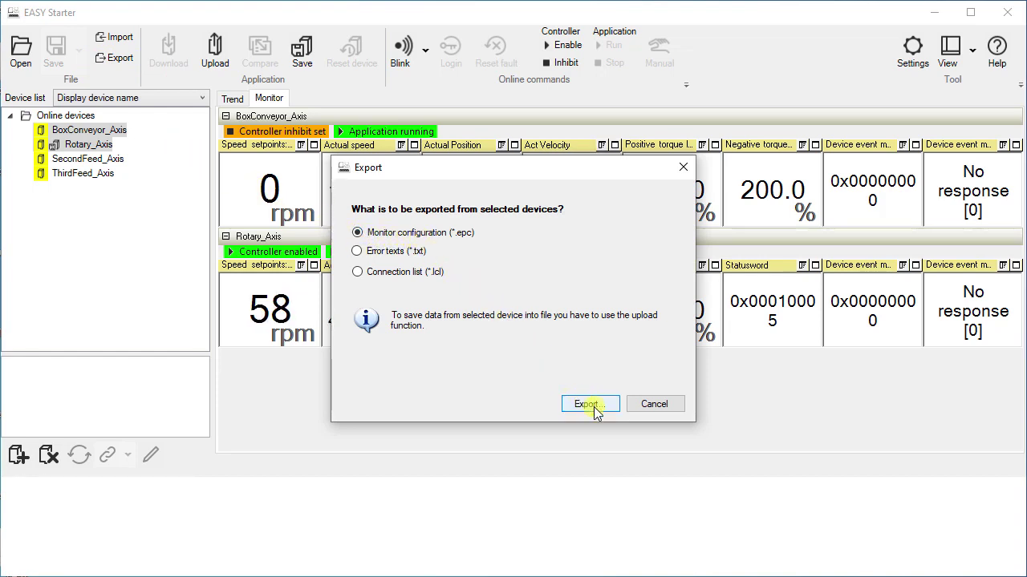
click(651, 404)
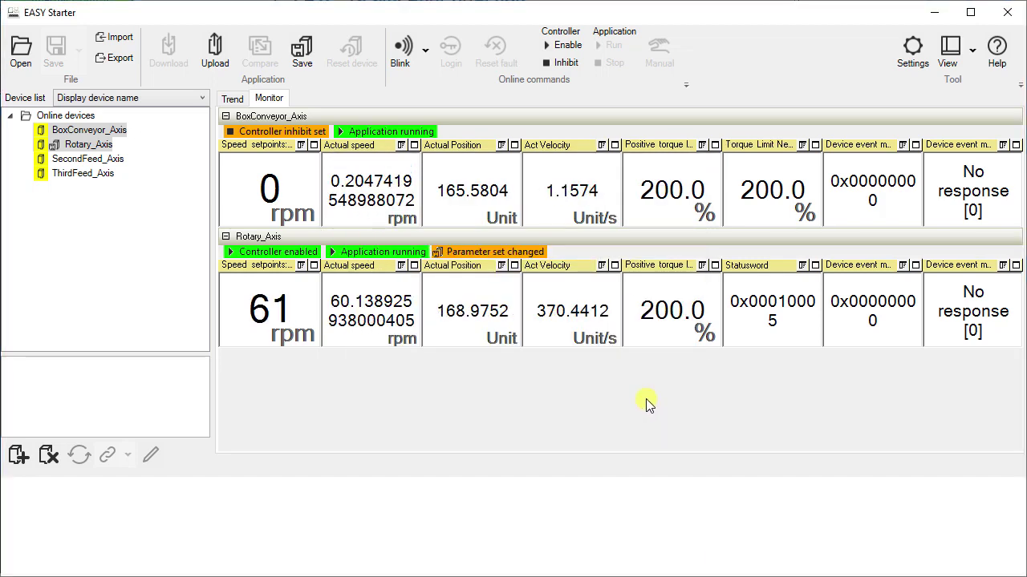
Step: Import the saved Rotary_Axis .epc monitor configuration for both axes, then open Rotary_Axis
click(104, 48)
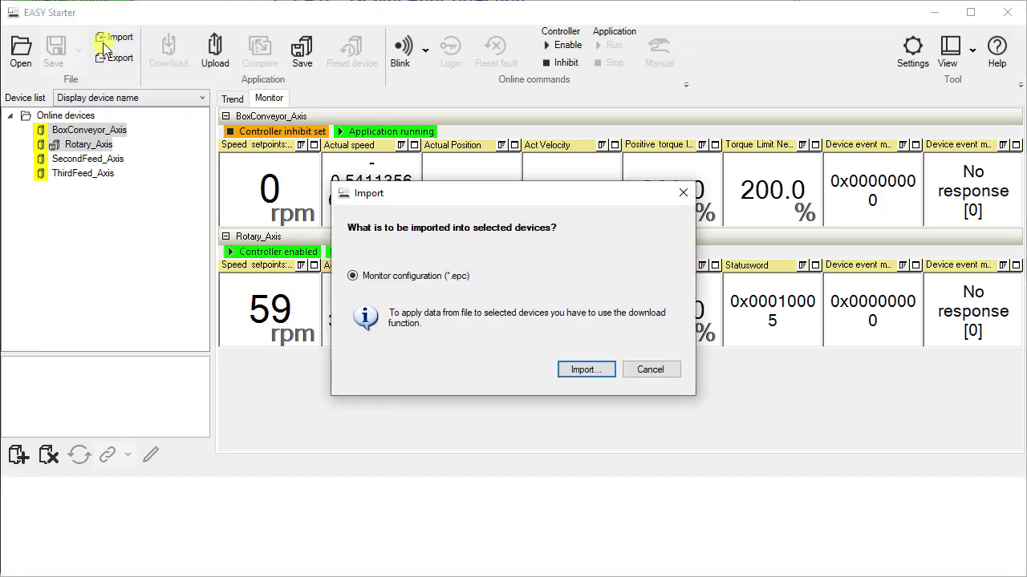
click(570, 370)
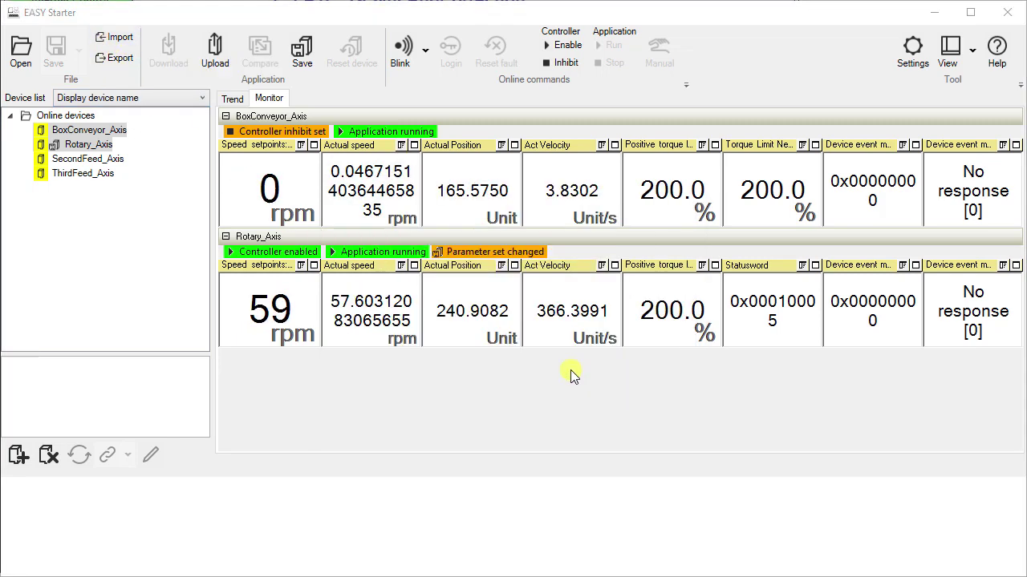
click(386, 241)
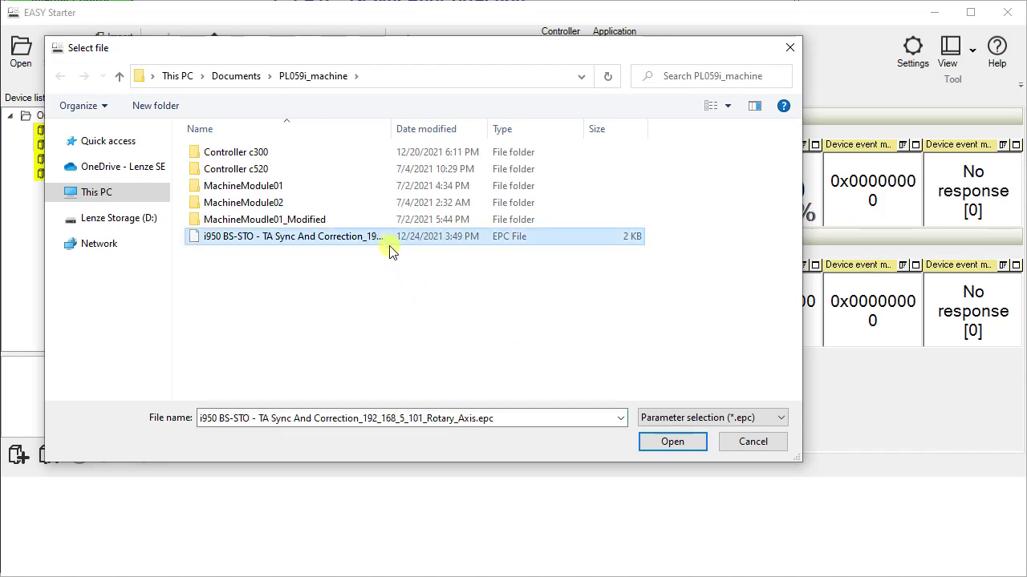
click(651, 443)
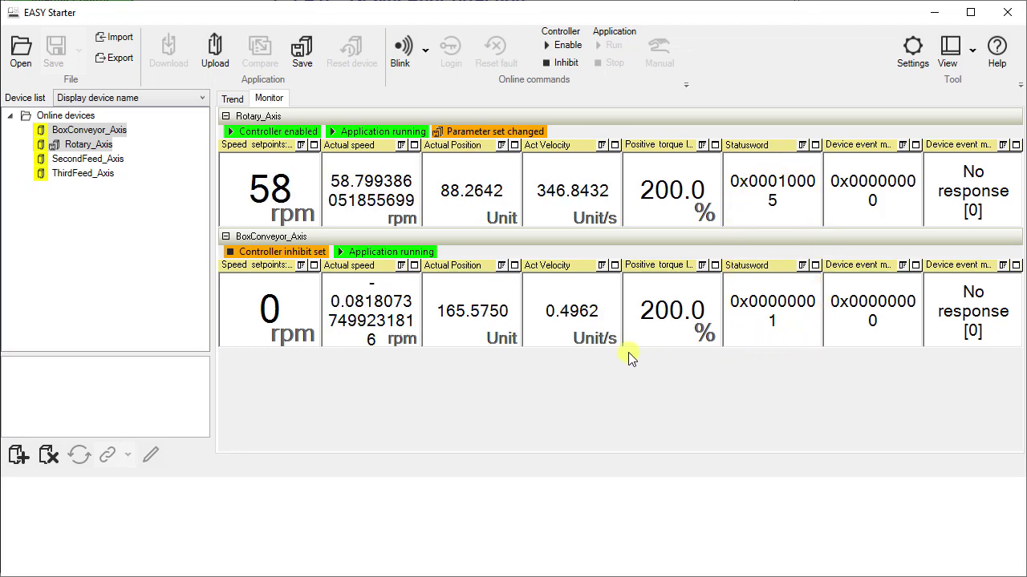
double_click(90, 145)
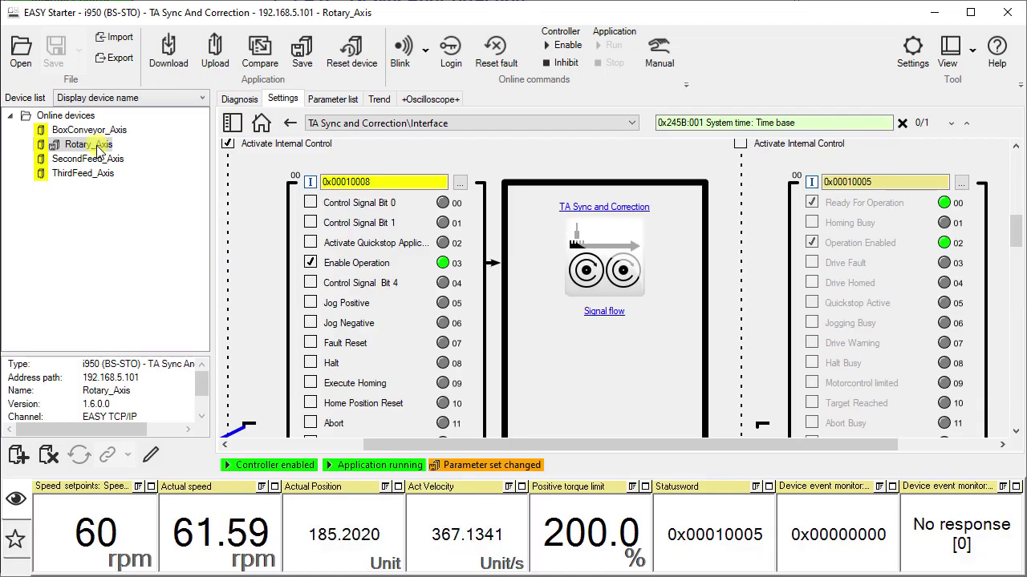
Step: Drag ControlWord and Actual rotor angle position into the Rotary_Axis favorites rows
click(27, 538)
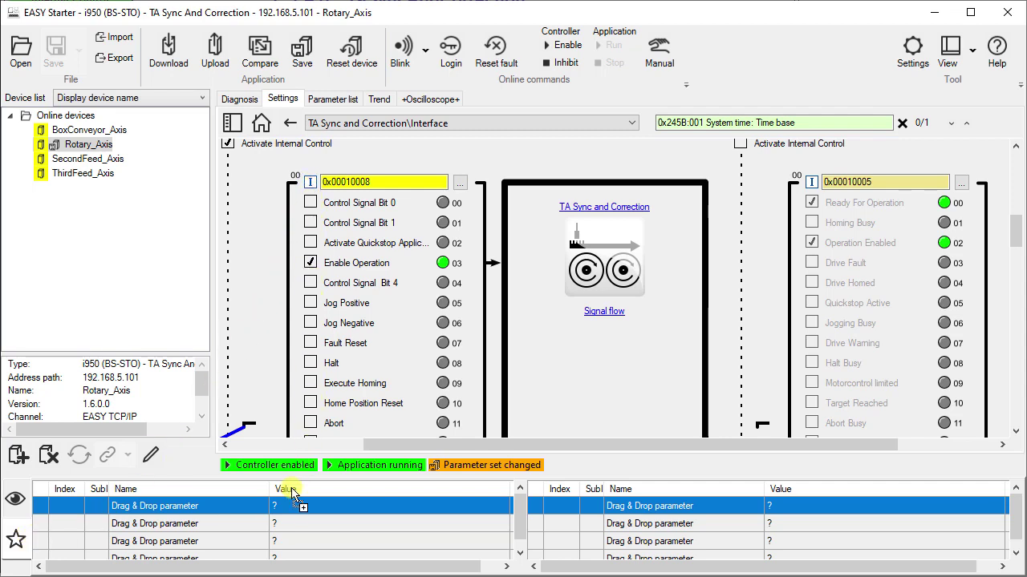
drag(311, 397, 288, 507)
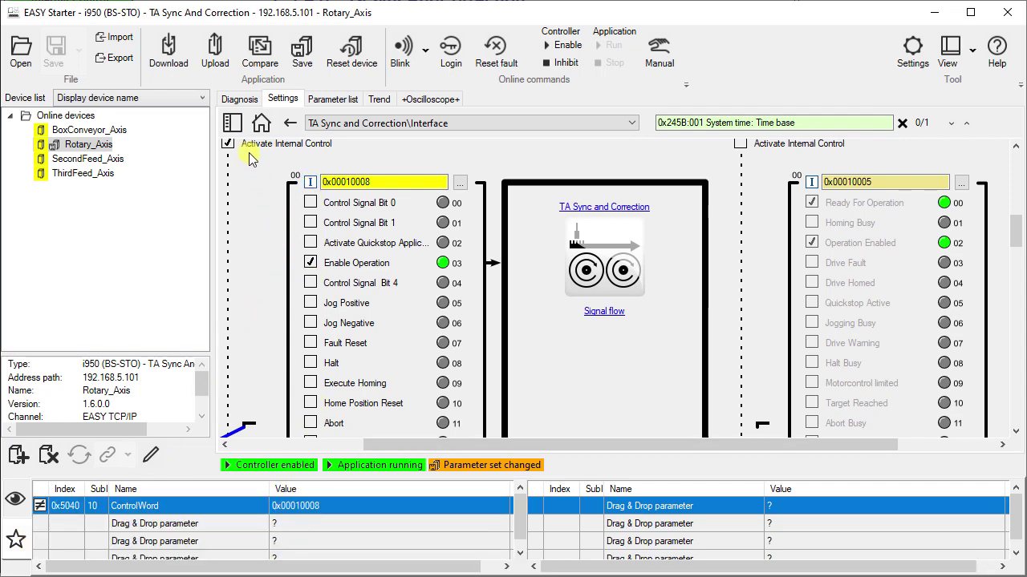
click(239, 99)
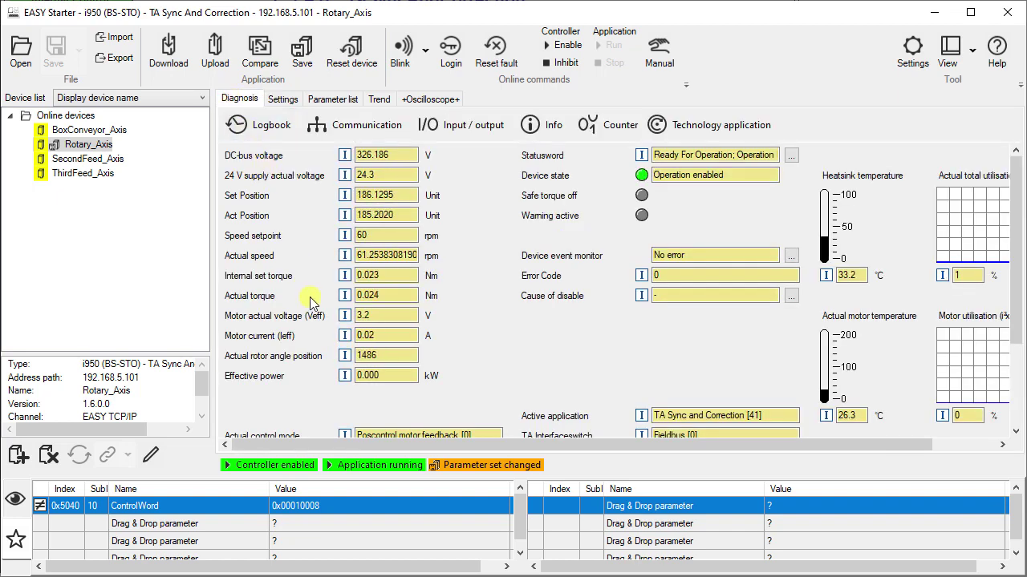
drag(365, 355, 304, 526)
Step: Clear ControlWord bit 03 Enable Operation and accept, then set it again and confirm with OK
double_click(325, 505)
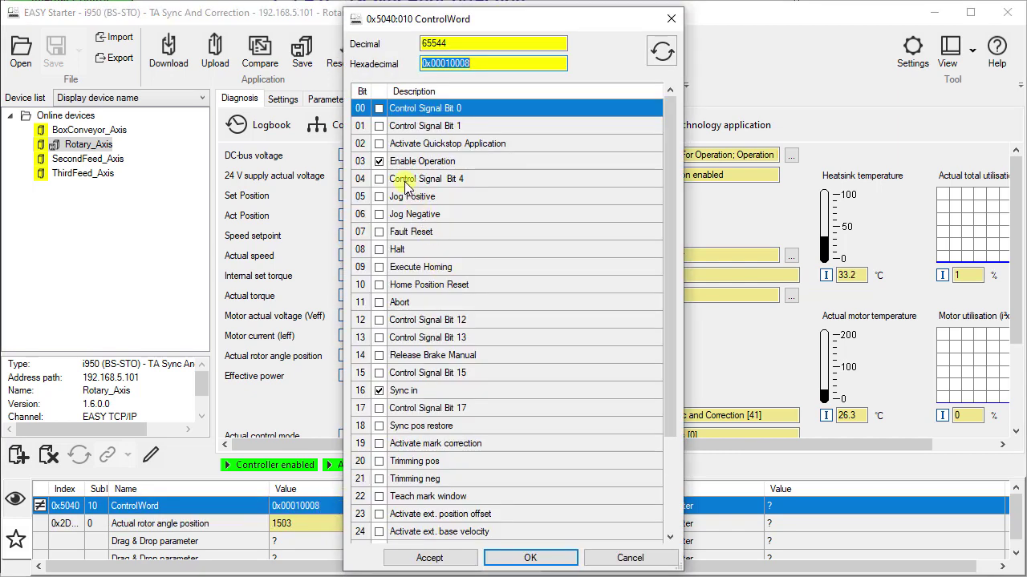
click(378, 161)
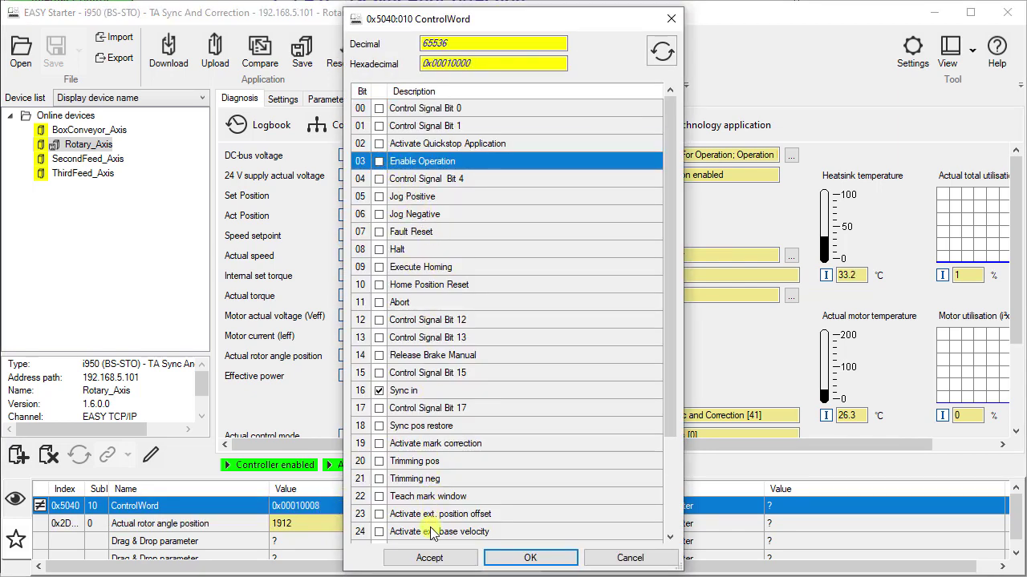
click(425, 562)
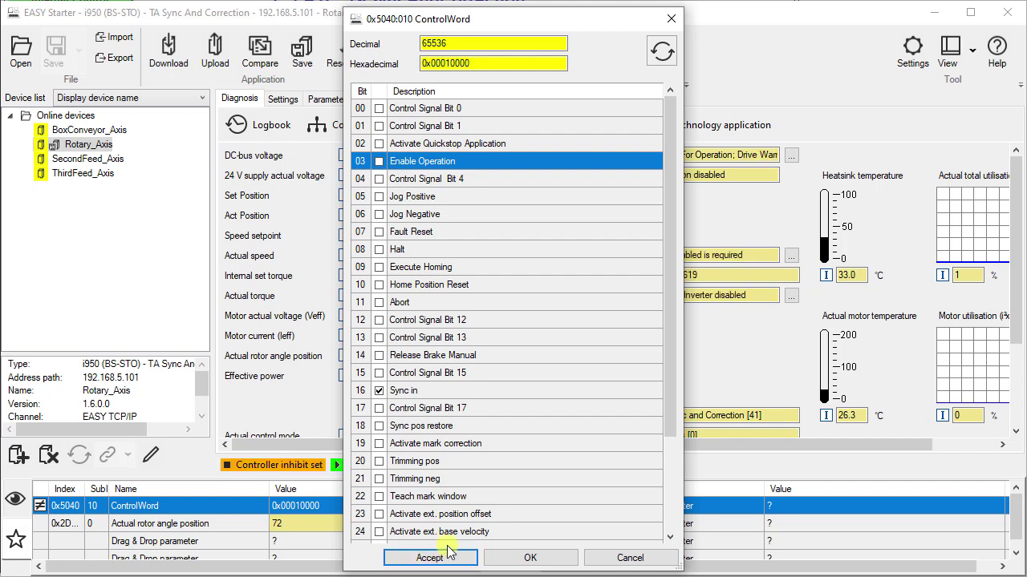
click(379, 160)
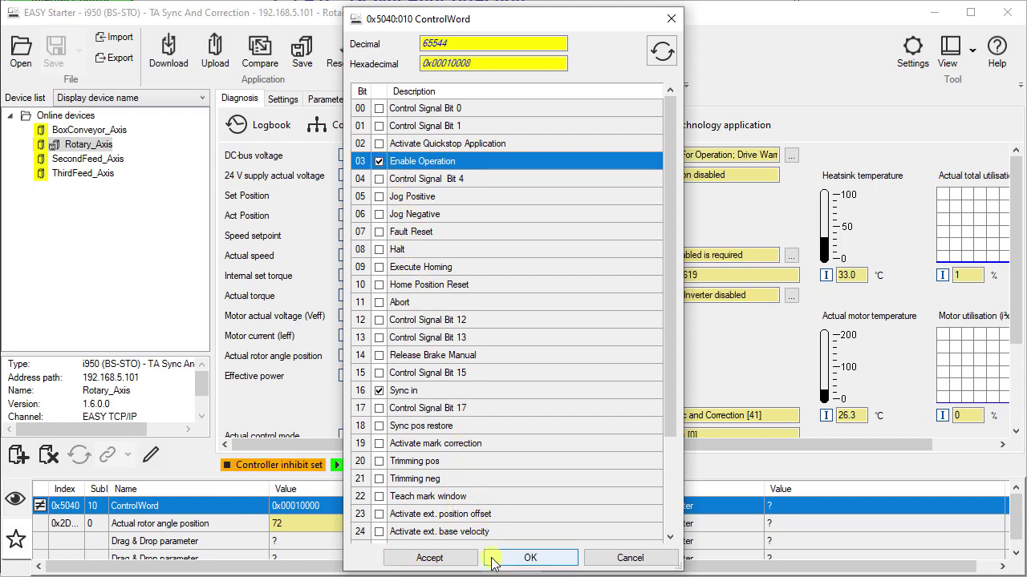
click(526, 558)
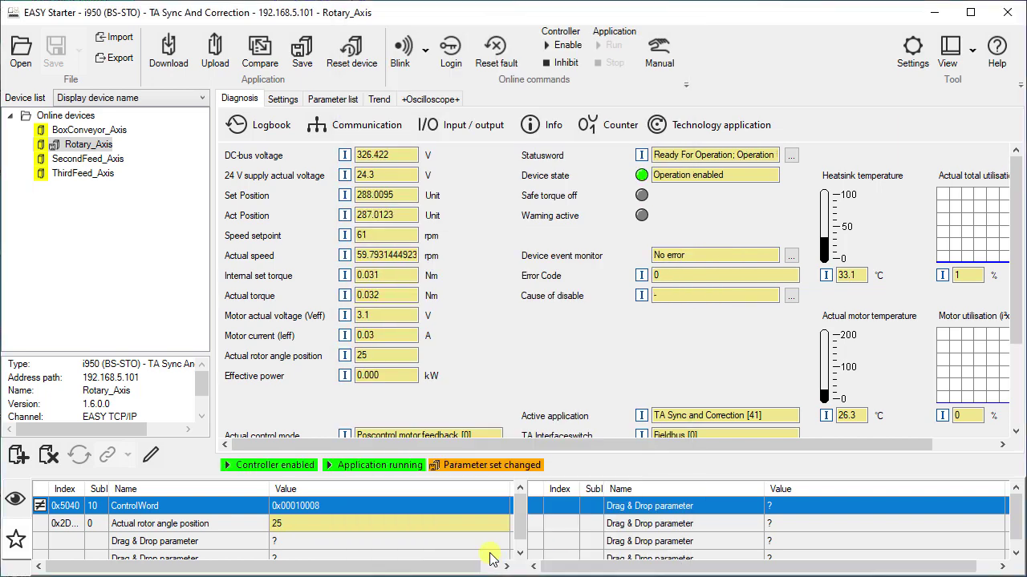
Step: Open the favorites editor from Parameter list Group 0 - Favorites
click(331, 99)
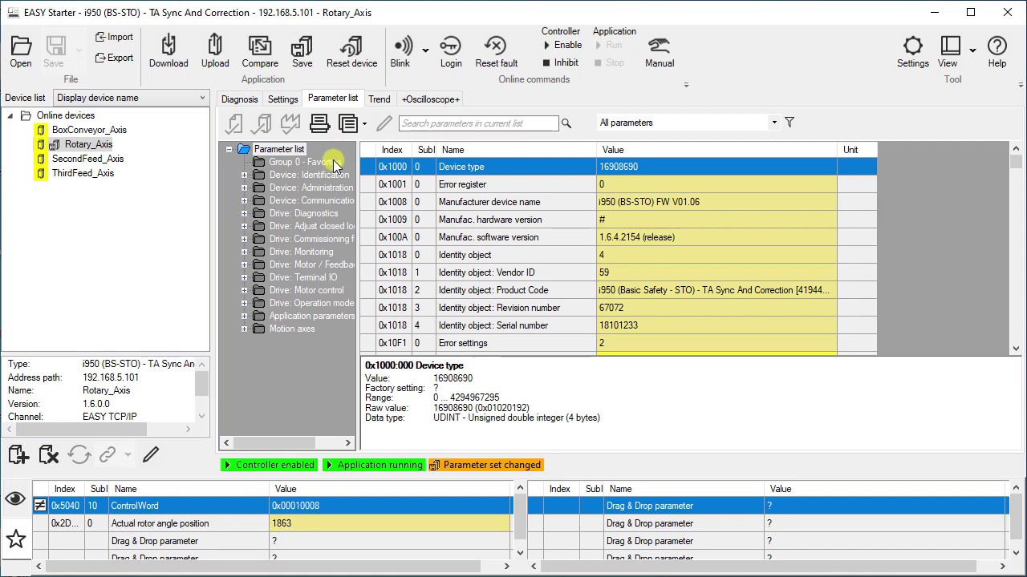
click(301, 162)
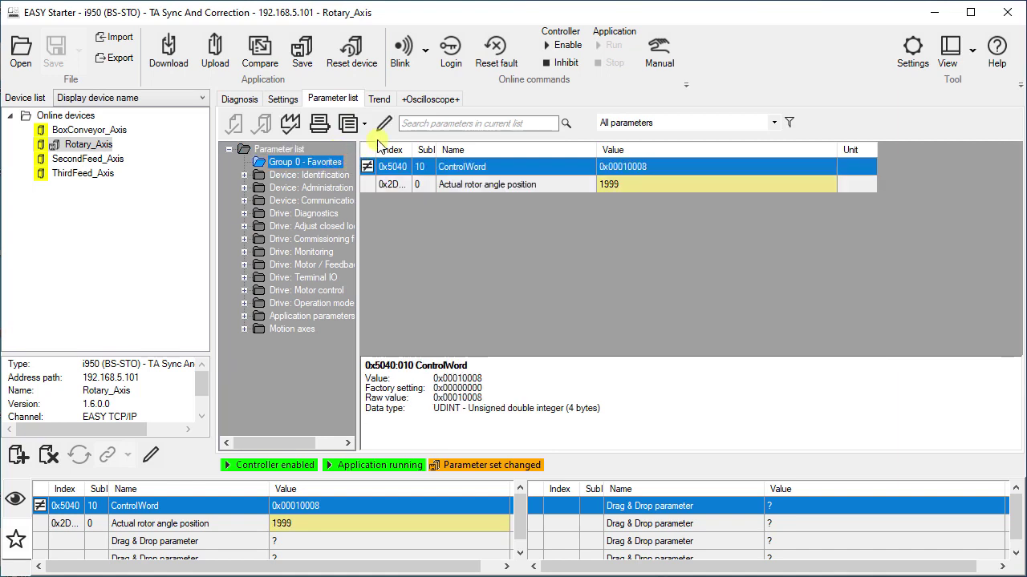
click(384, 127)
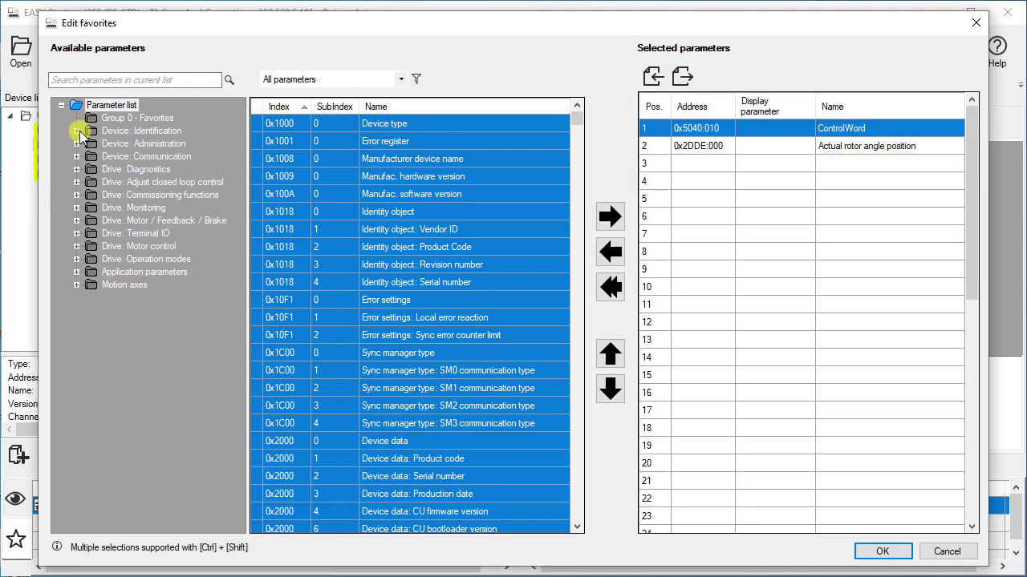
Step: Add the three System time entries plus Distributed Clocks Real time status and Current time, moved down the list
click(185, 80)
text(me)
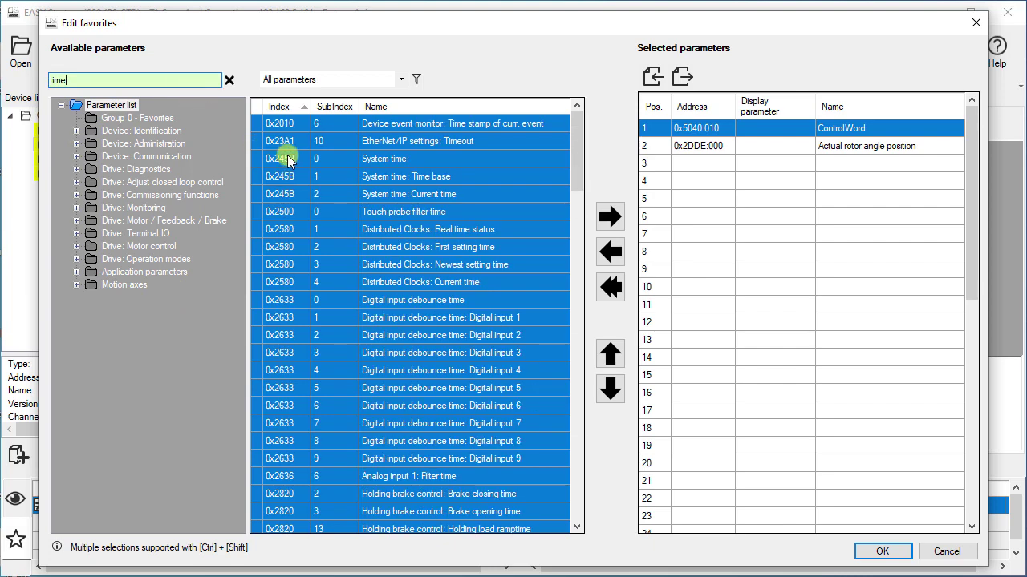
click(287, 160)
shift+click(292, 194)
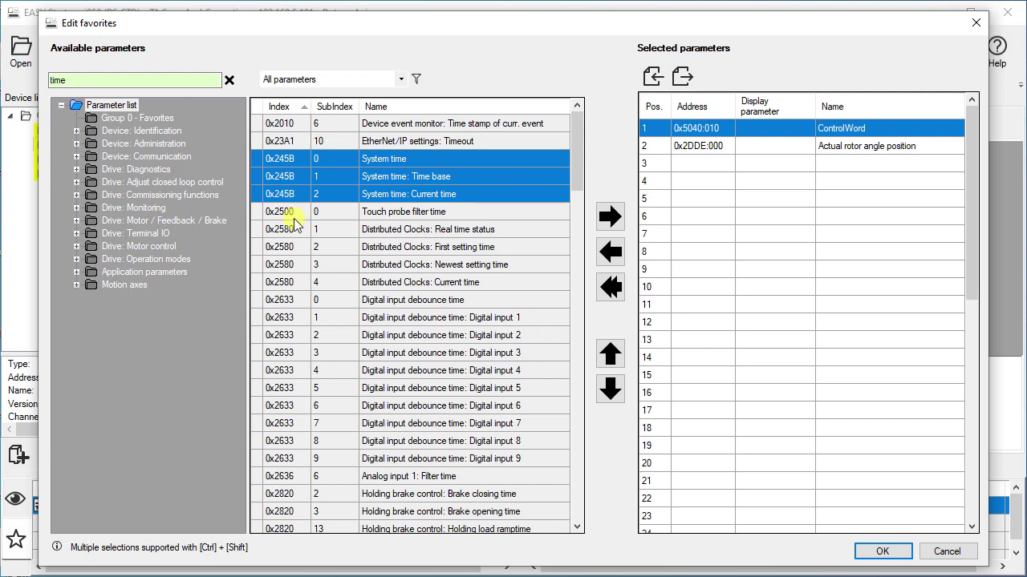
ctrl+click(296, 230)
ctrl+click(297, 282)
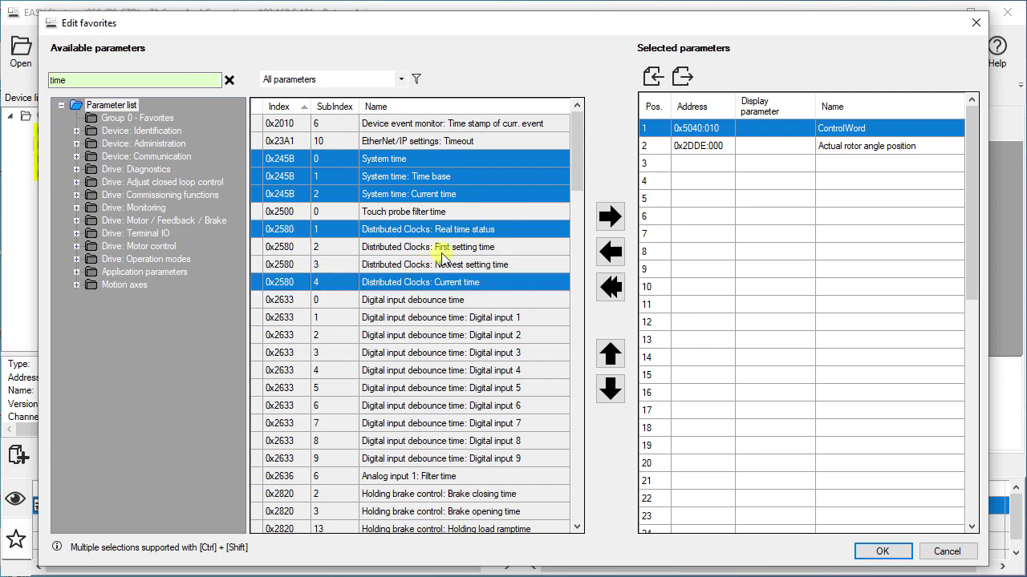
click(610, 217)
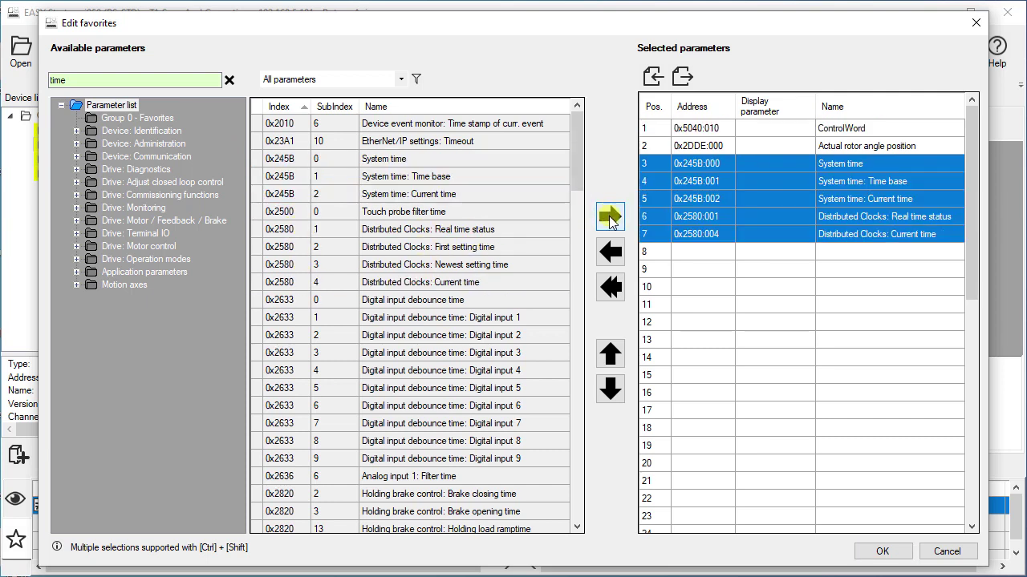
click(609, 389)
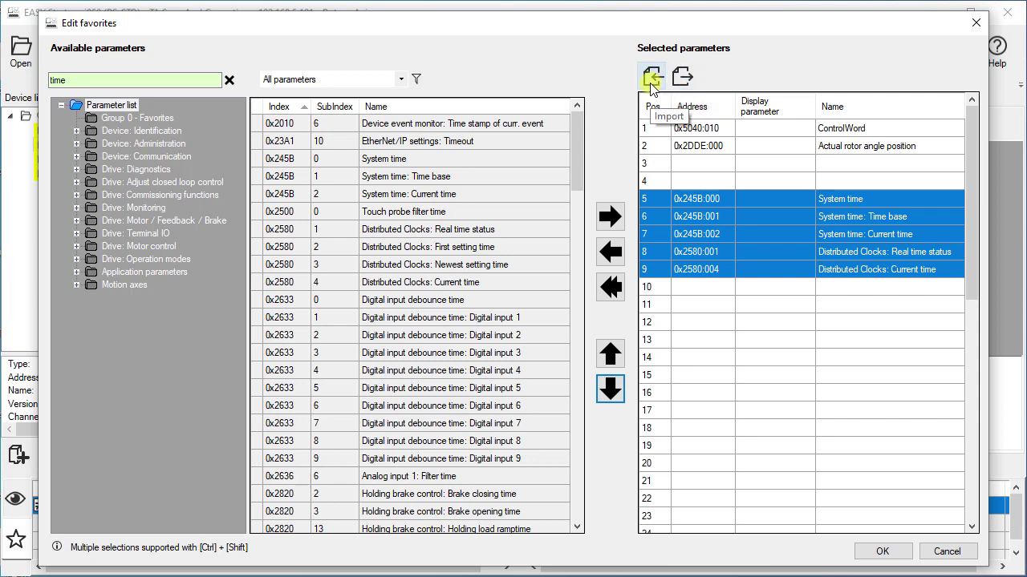
click(653, 252)
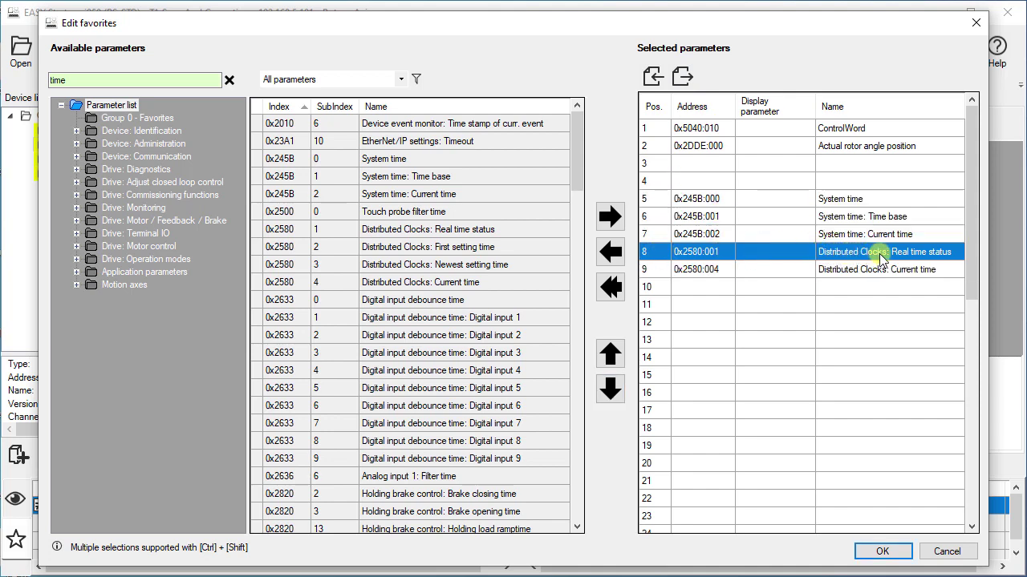
Step: Confirm the seven favorites, including the Distributed Clocks real-time status, and save the parameter set to Rotary_Axis
click(881, 552)
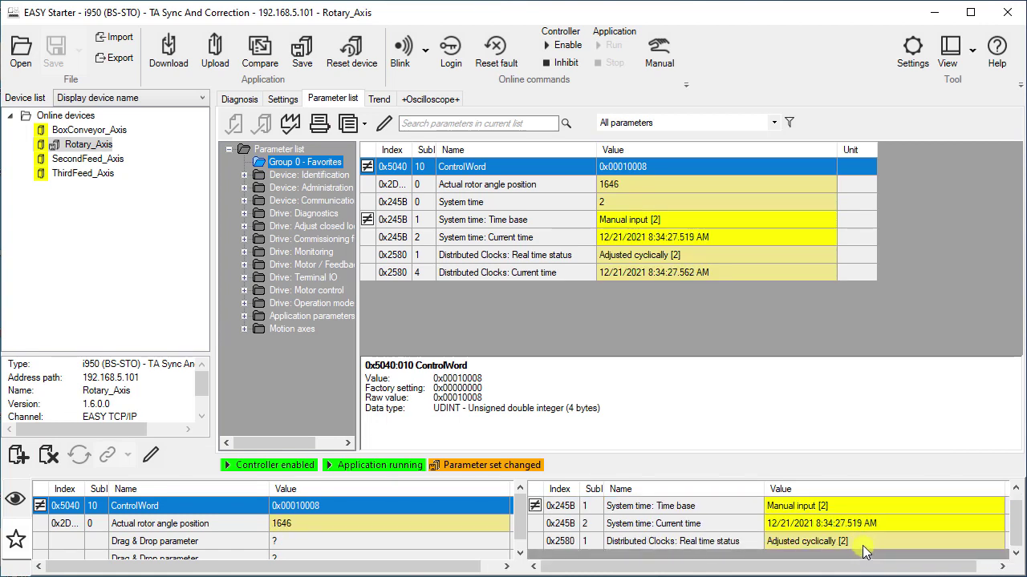
click(748, 544)
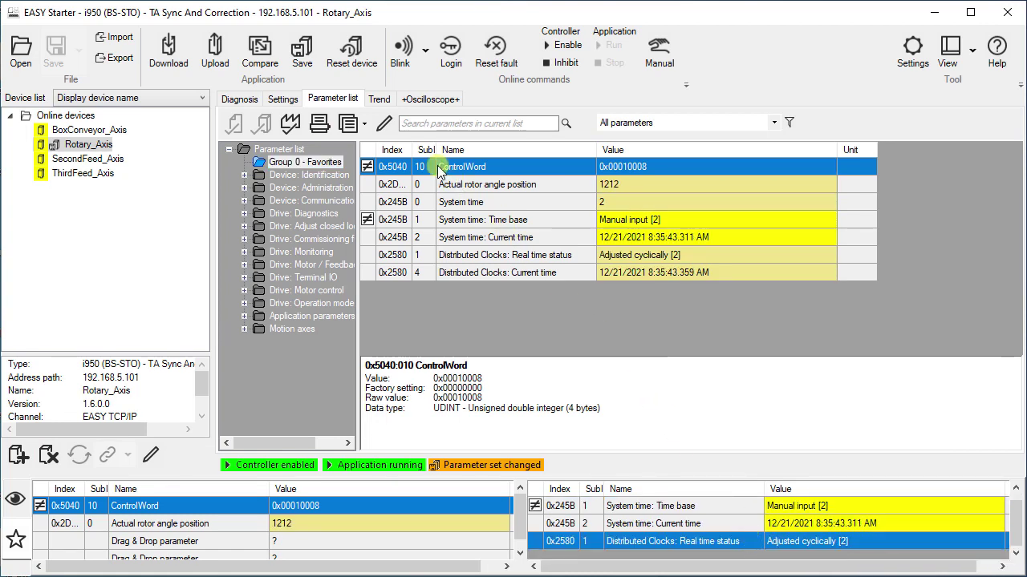
click(306, 64)
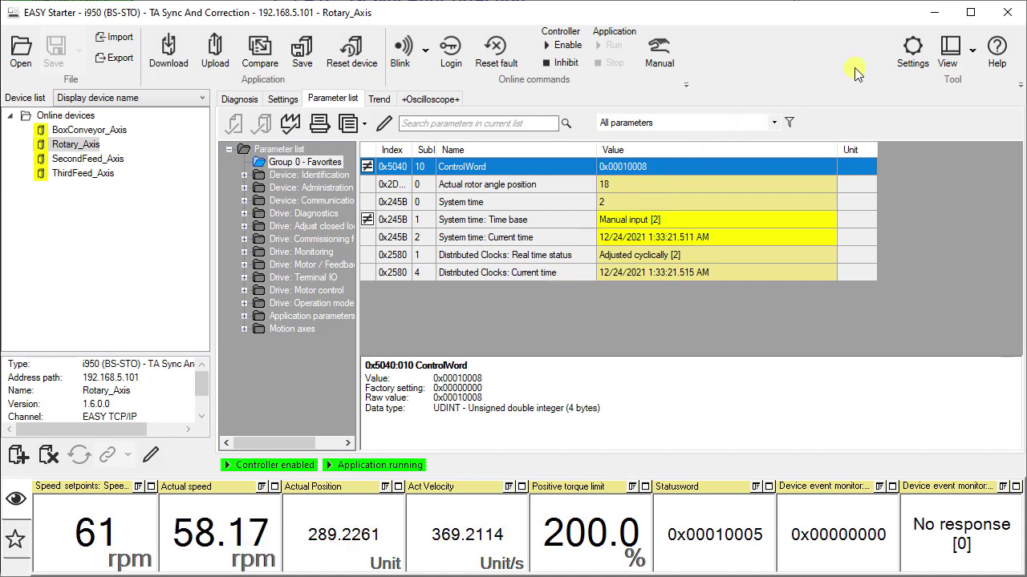
click(912, 55)
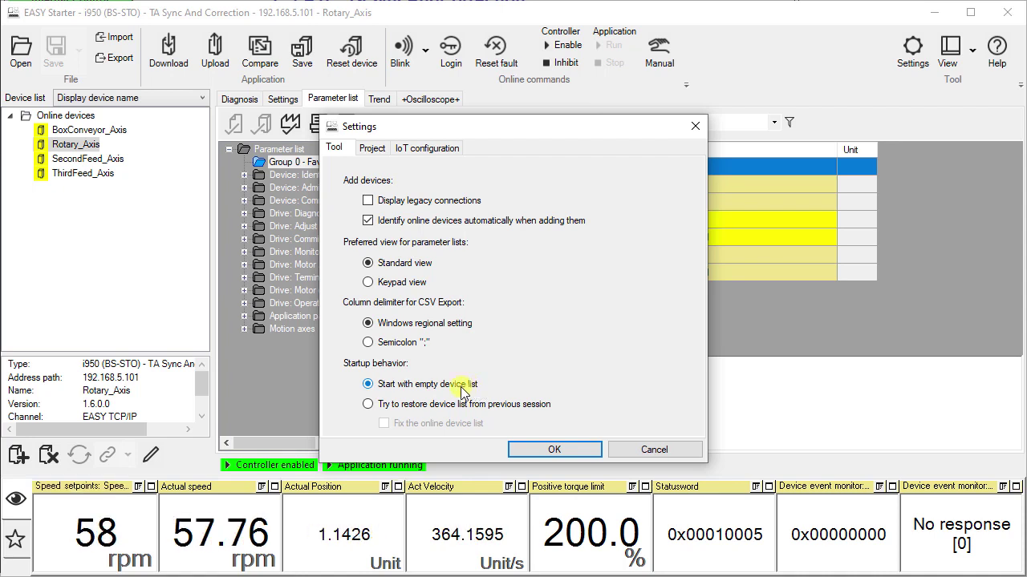
click(369, 404)
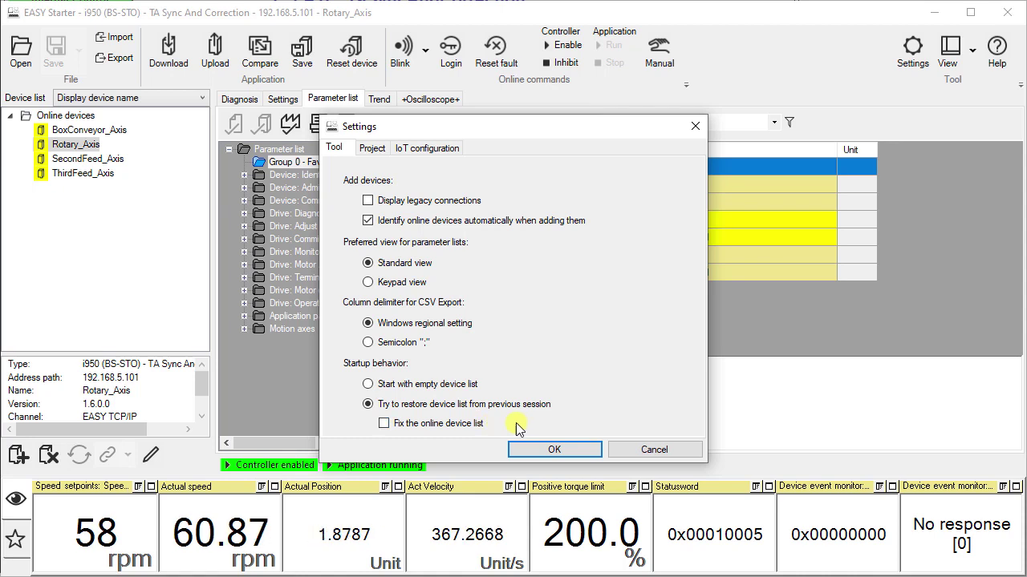
click(673, 451)
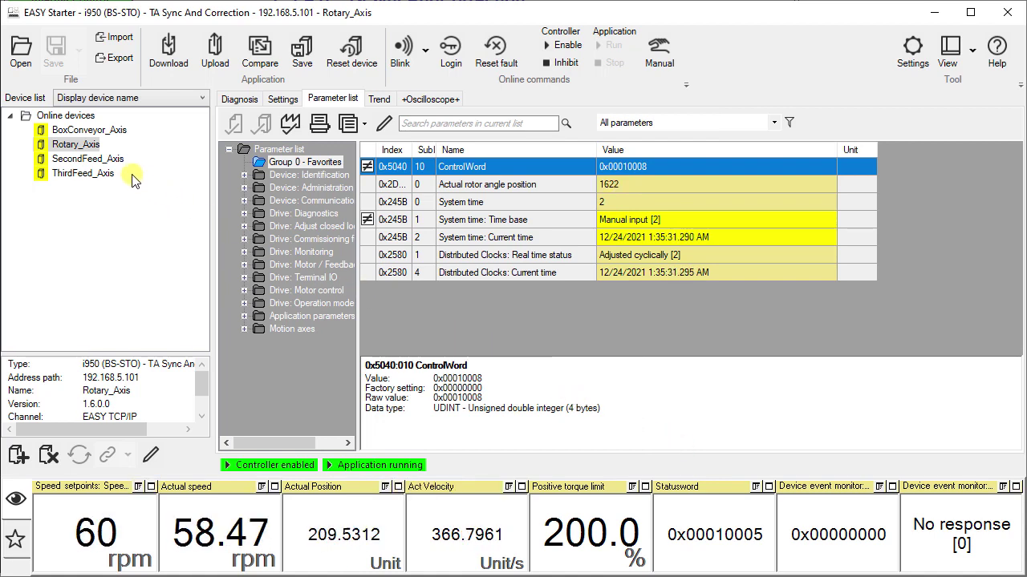
Step: Show the multi-axis monitor for online devices, then cancel a Connection list (*.lcl) export
click(90, 117)
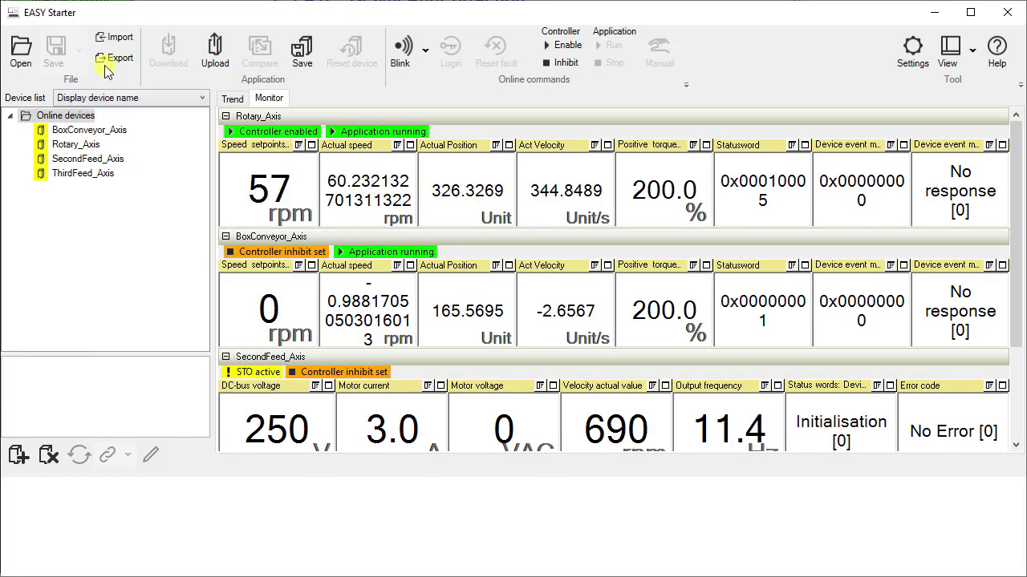
click(112, 60)
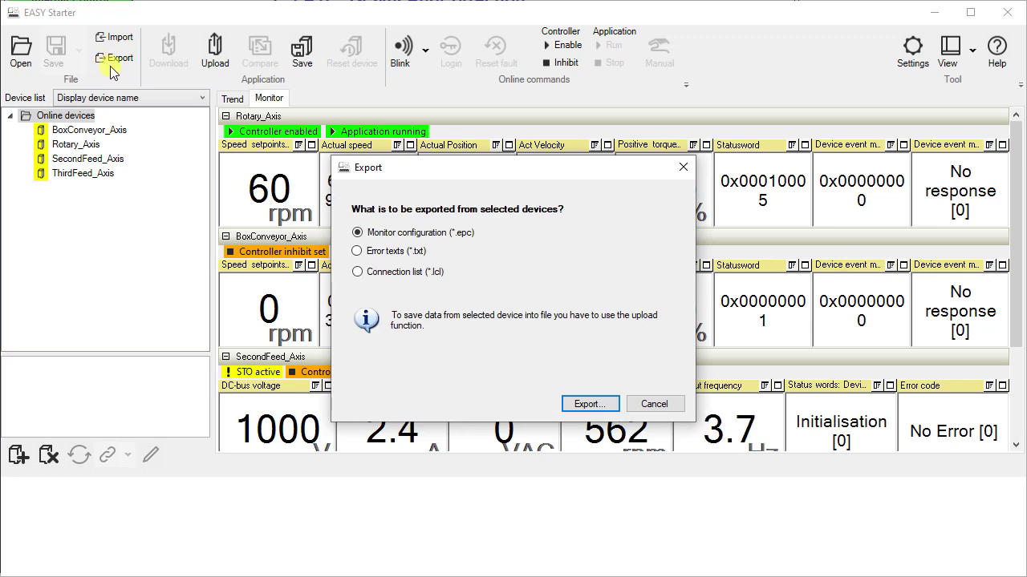
click(358, 272)
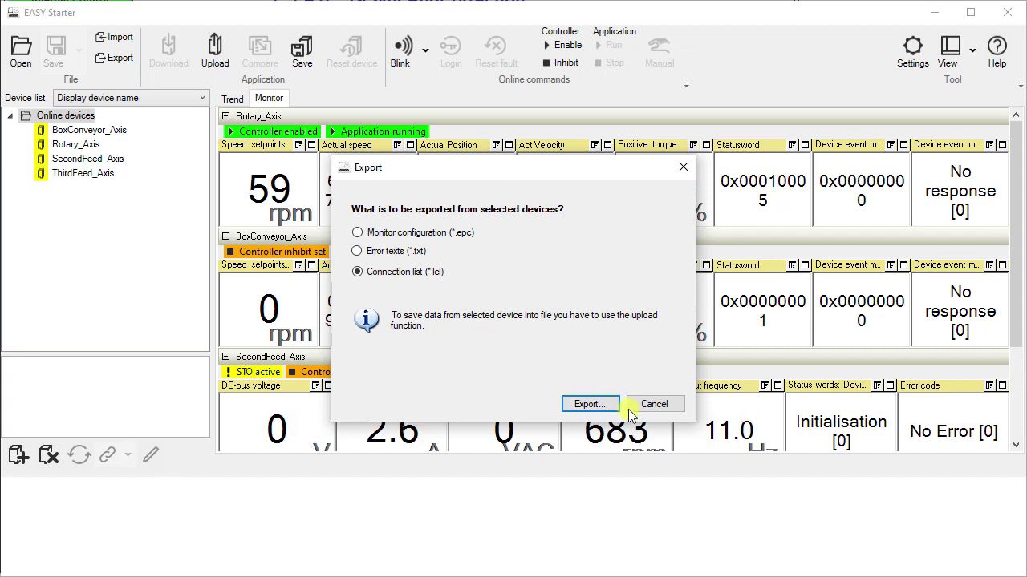
click(678, 410)
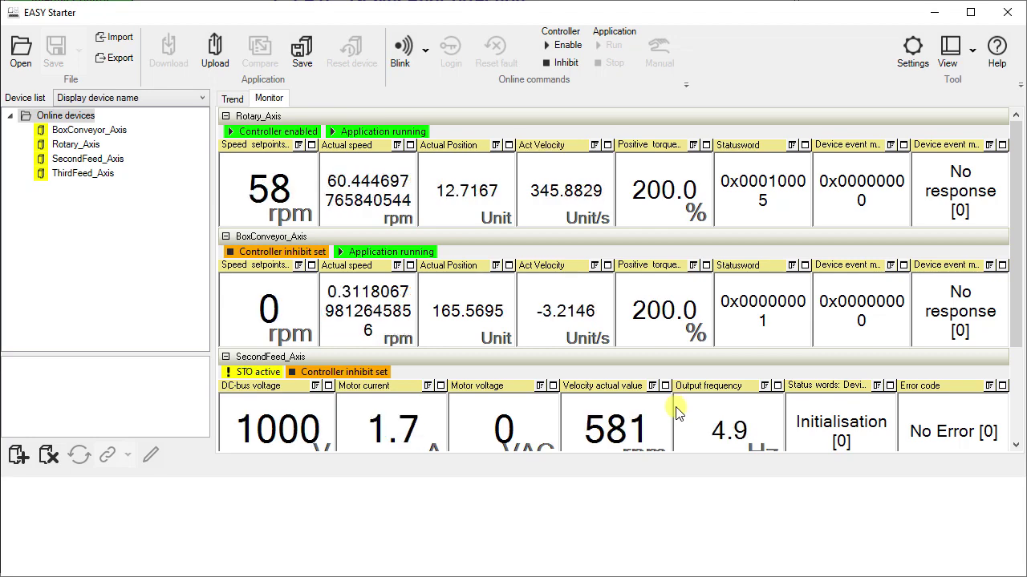
click(995, 56)
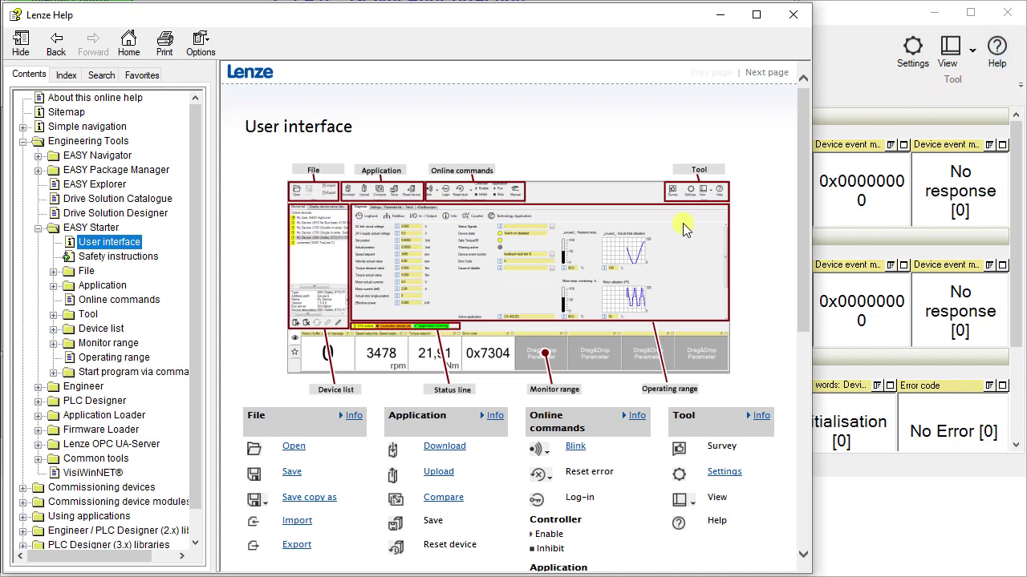
click(179, 373)
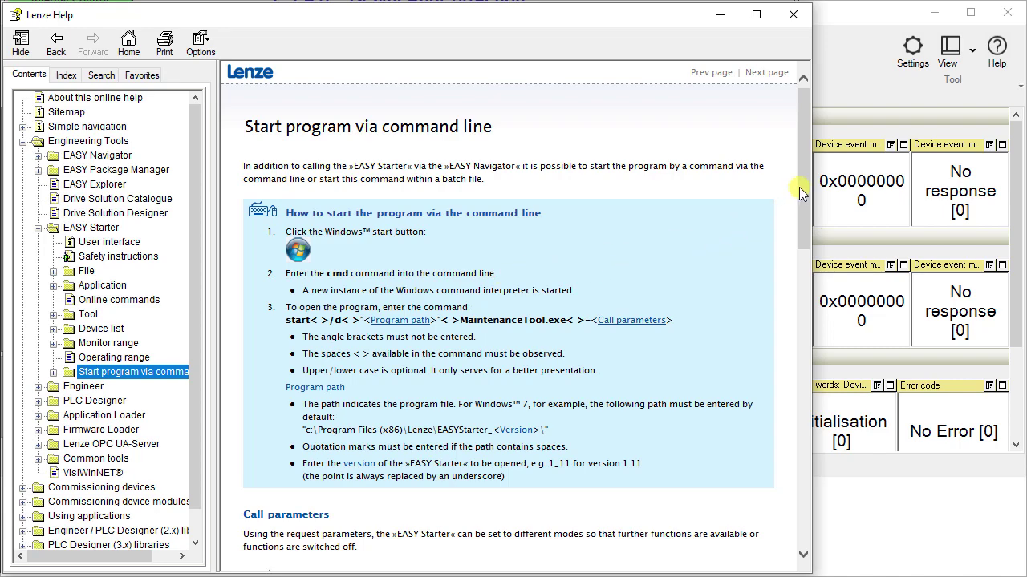
mouse_move(802, 190)
mouse_down()
mouse_move(814, 377)
mouse_move(806, 479)
mouse_up()
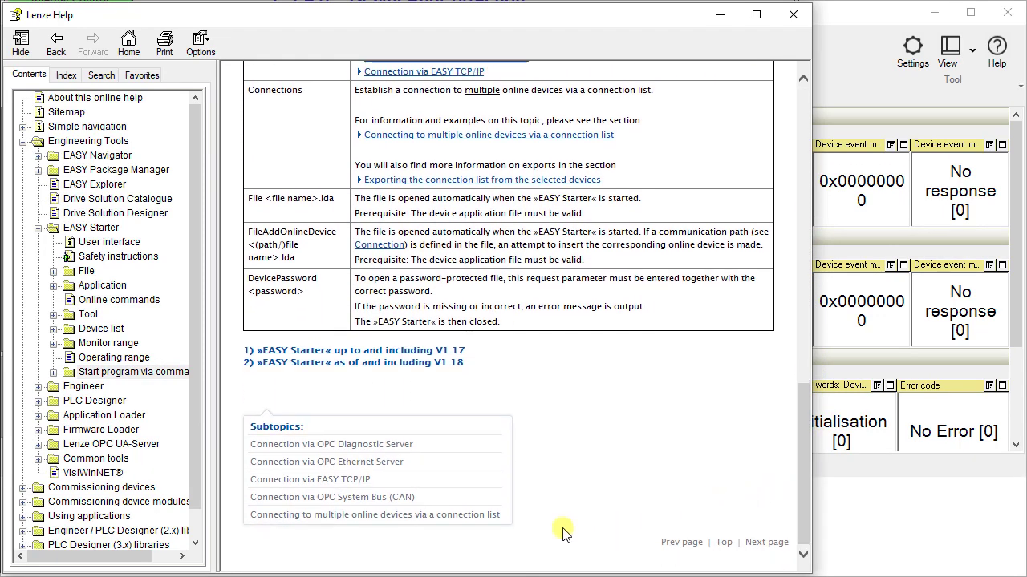
click(483, 517)
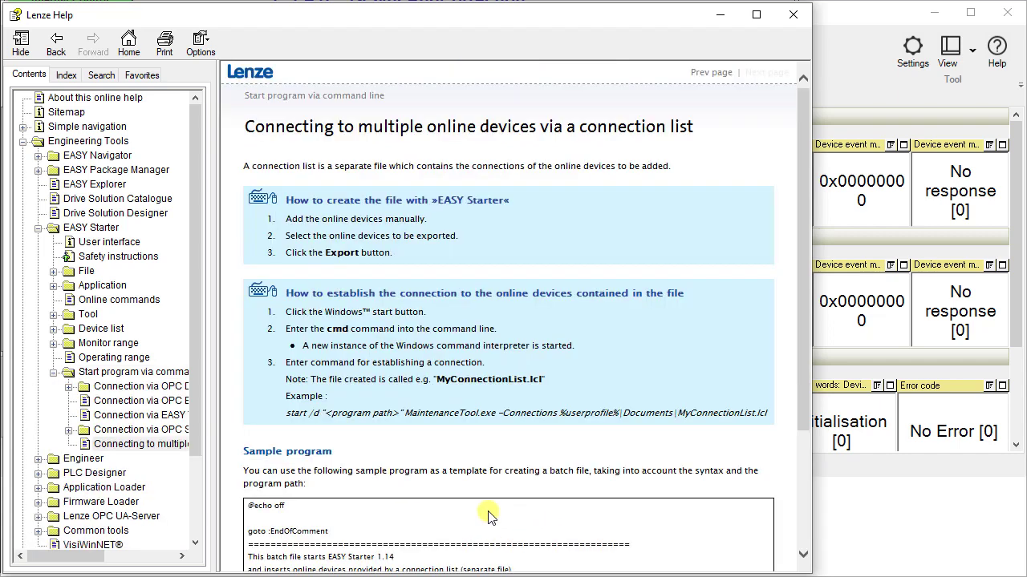
drag(803, 388, 803, 501)
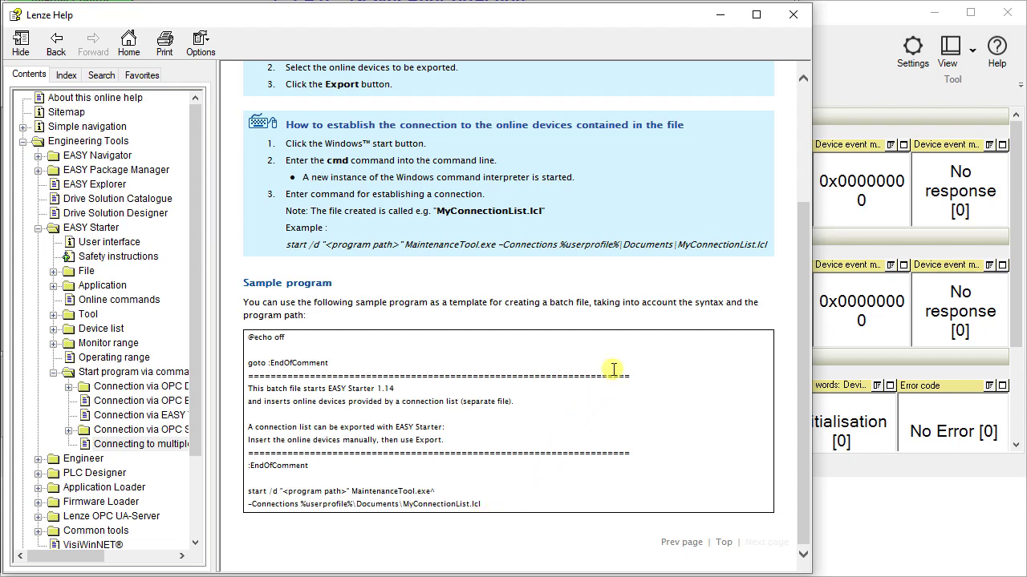
click(792, 15)
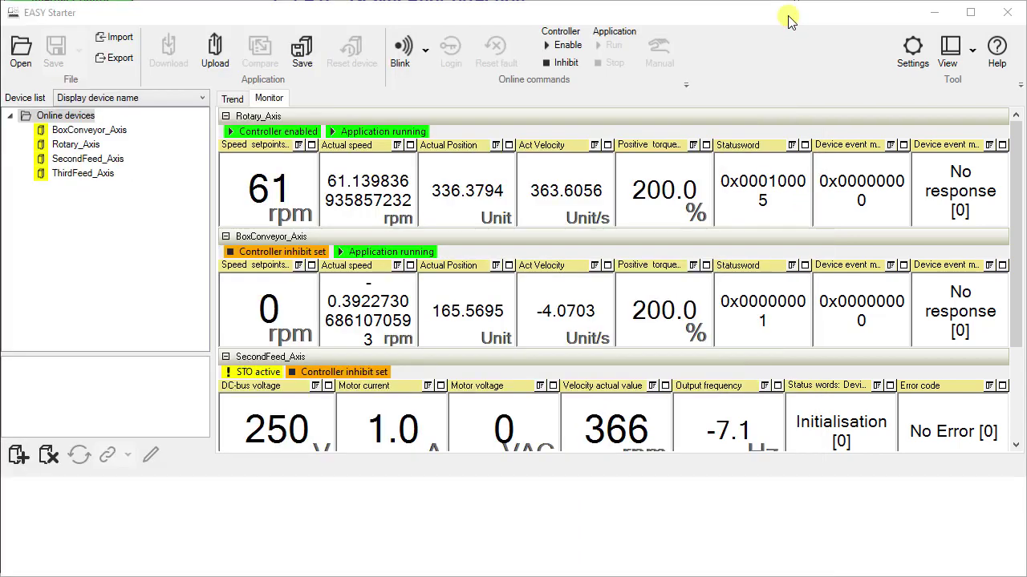